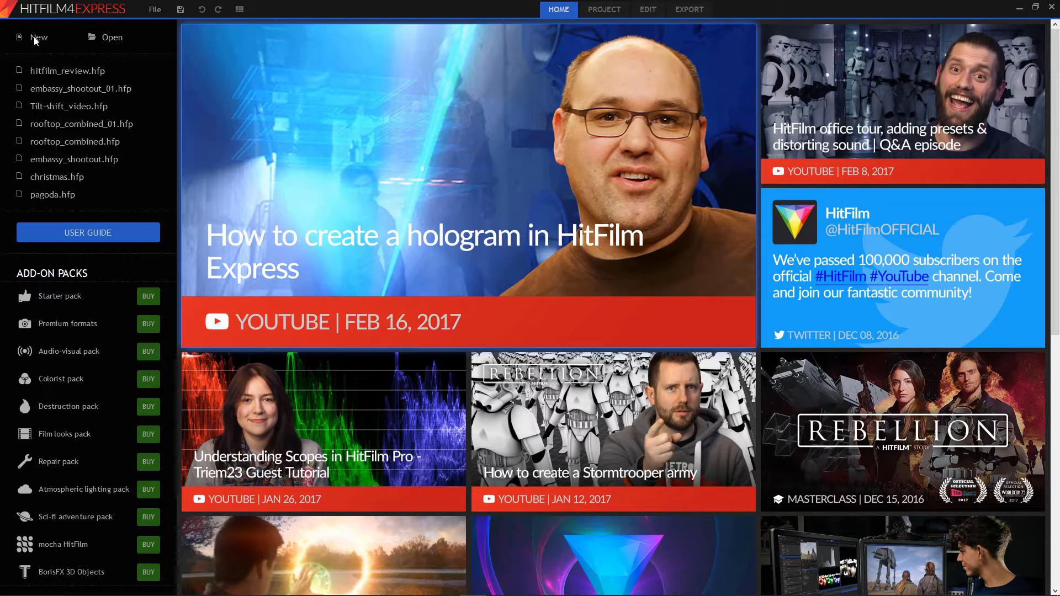
Start a new editing project at 1080p Full HD @ 30 fps and import Dji 0001_sm-1.mp4 from the 2-1-17 folder.
click(34, 39)
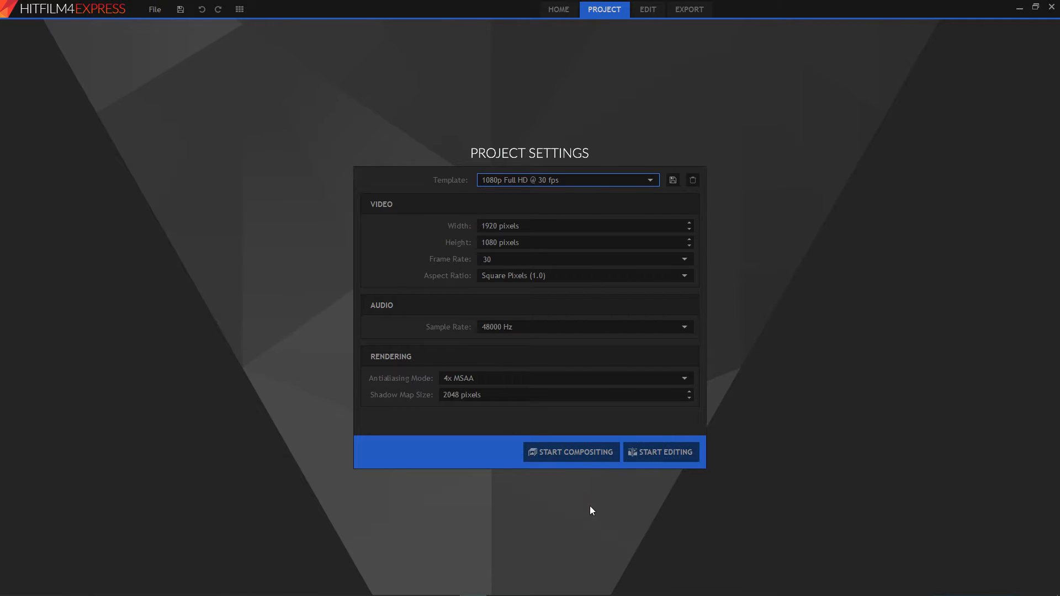
click(664, 459)
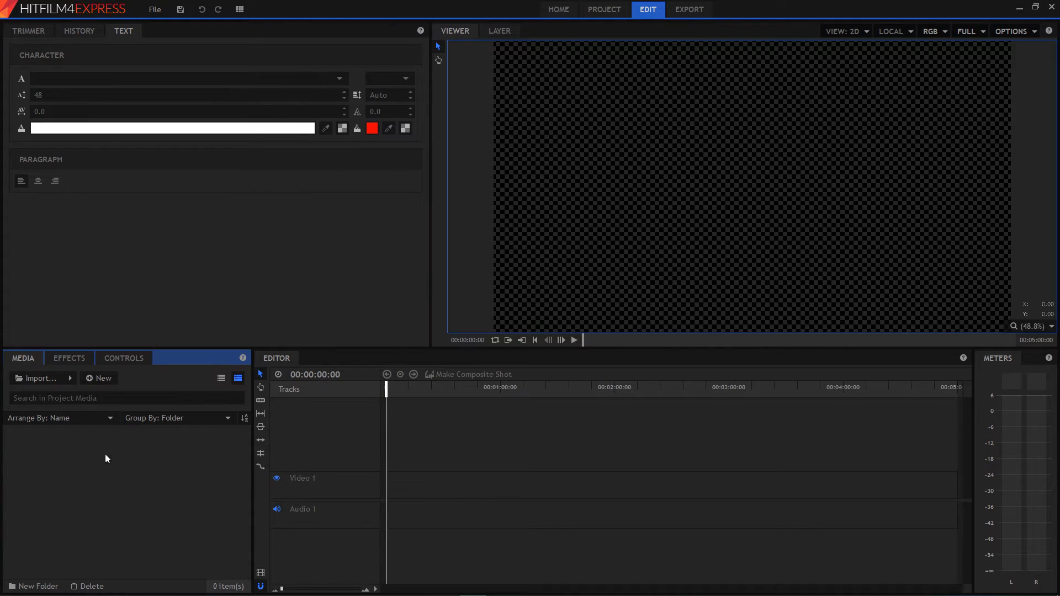
key(alt+Tab)
key(alt+Tab)
key(alt+Tab)
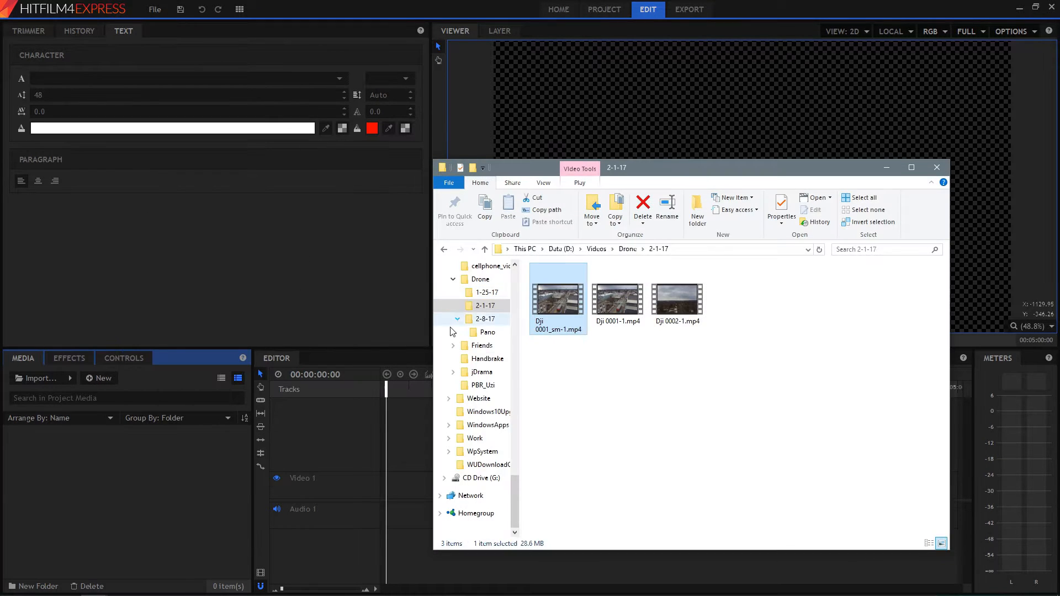
drag(561, 292, 61, 308)
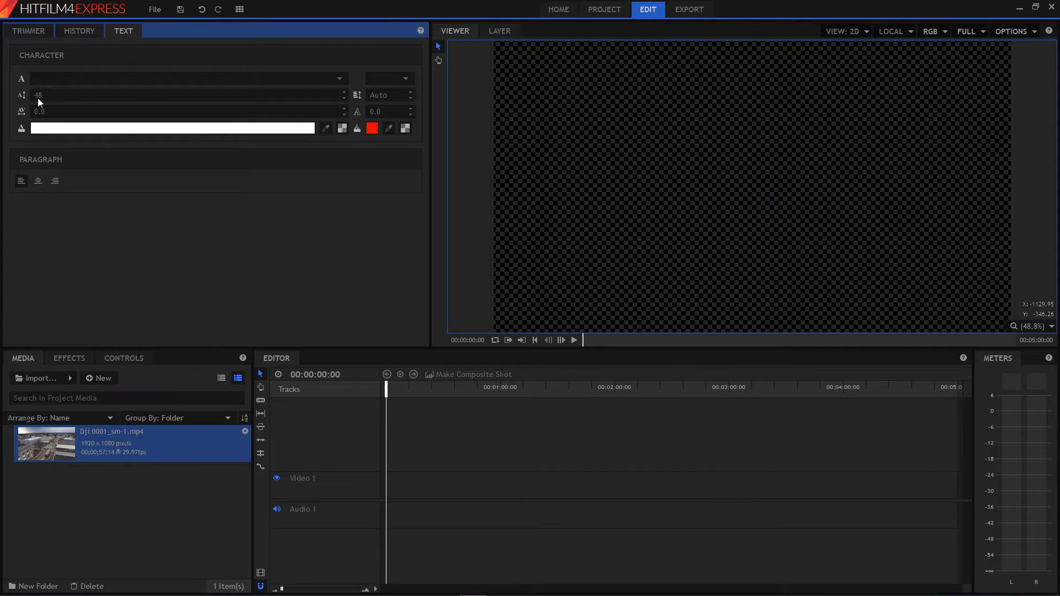
Trim the drone clip to end at 00;00;20;00 and place it at the start of Video 1, matching the sequence settings to the clip.
click(34, 27)
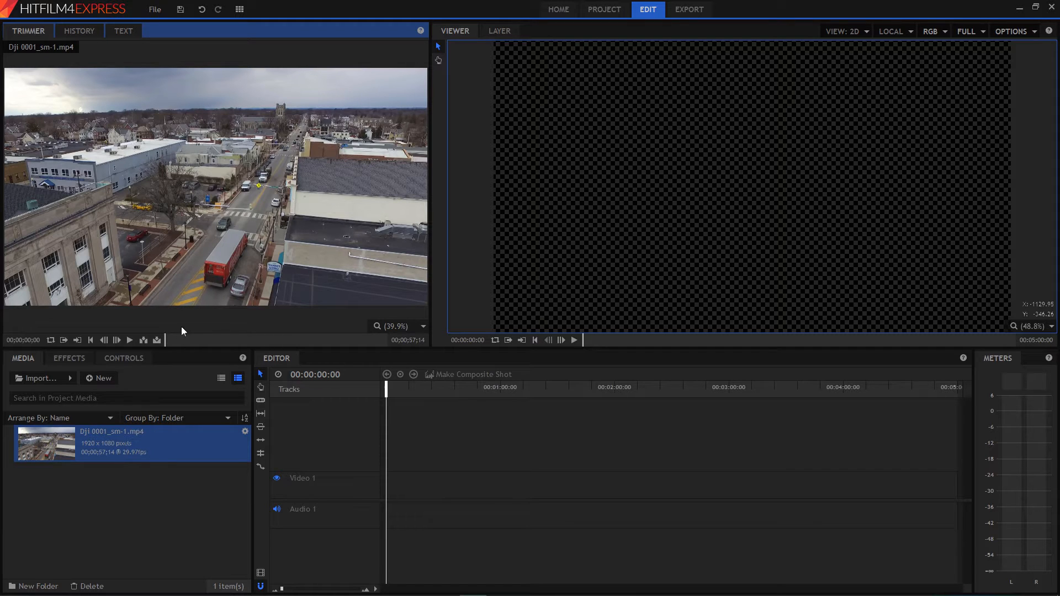
drag(184, 337, 241, 339)
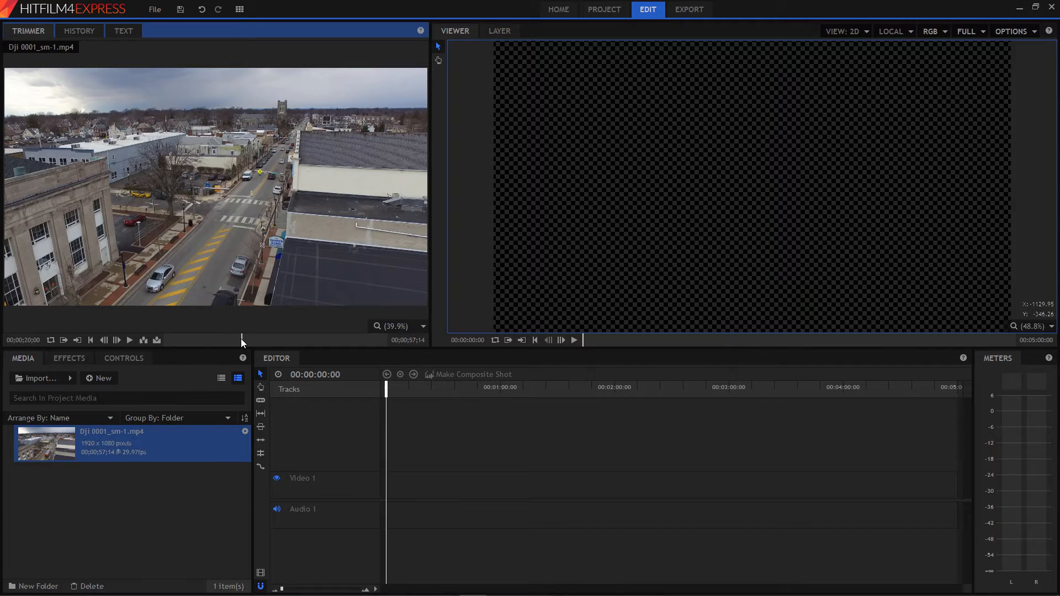
click(78, 339)
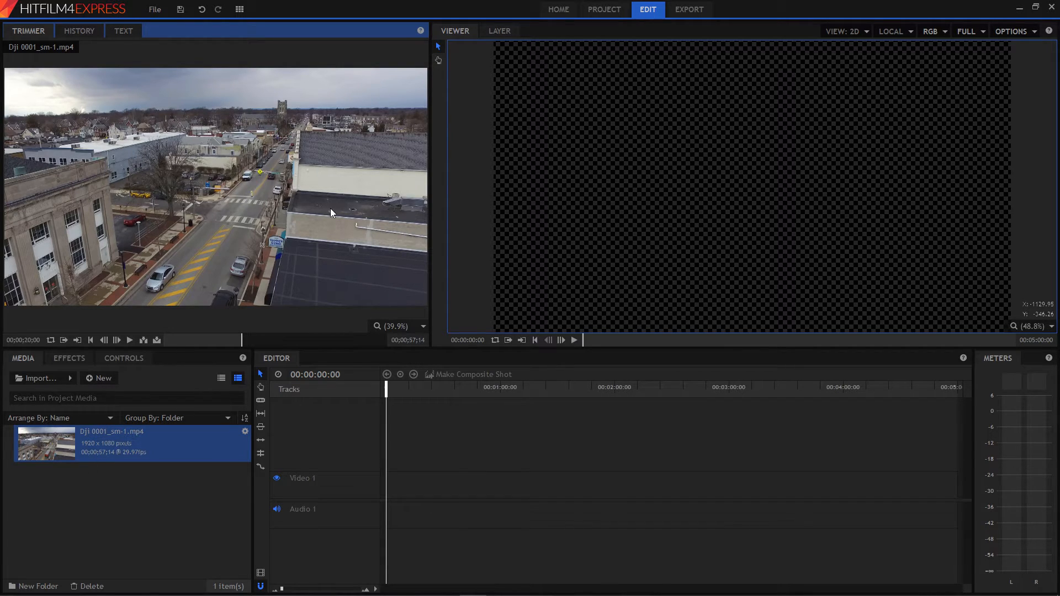
drag(420, 398, 386, 497)
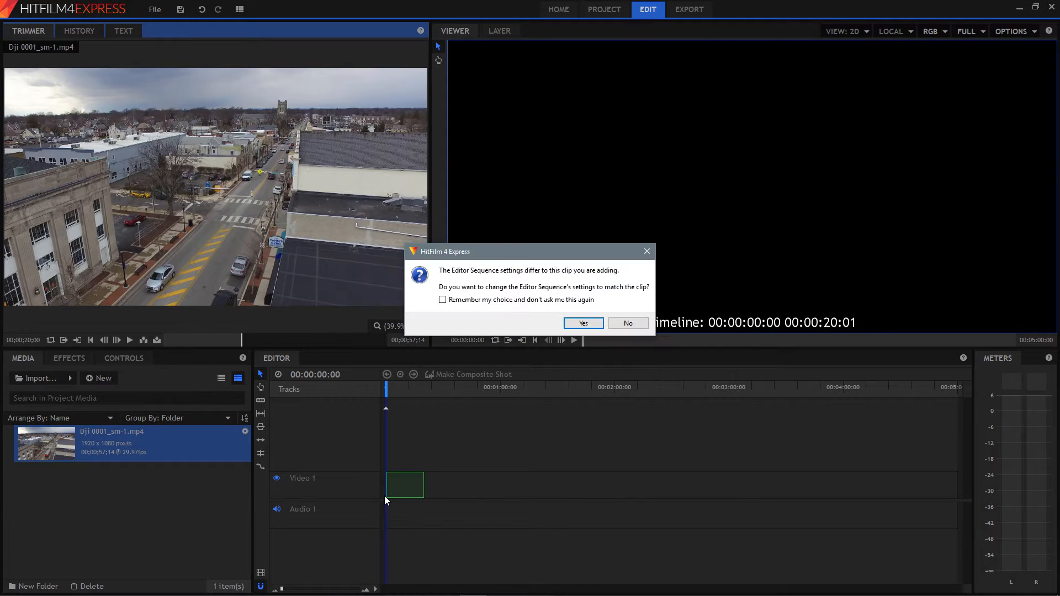
click(582, 323)
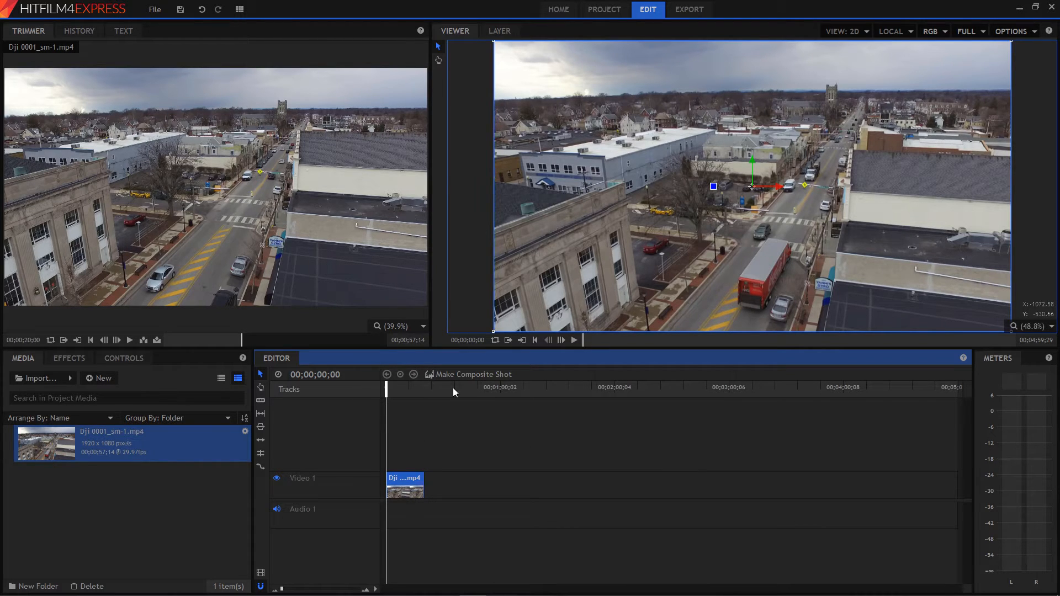
Convert the timeline clip into a composite shot, taking properties from the selected clip and leaving effects and transforms in place.
click(467, 373)
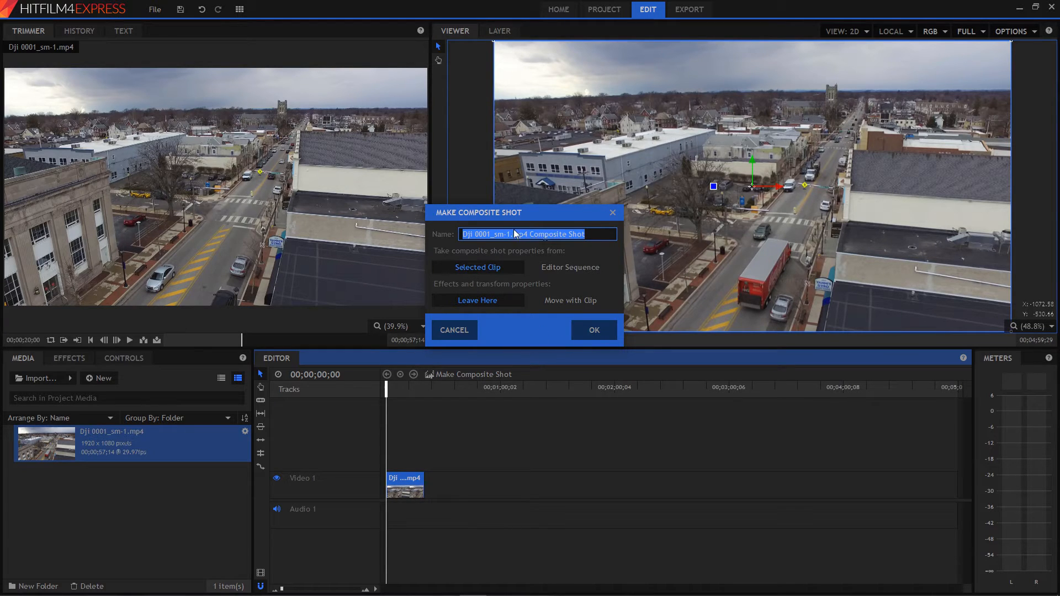
click(601, 331)
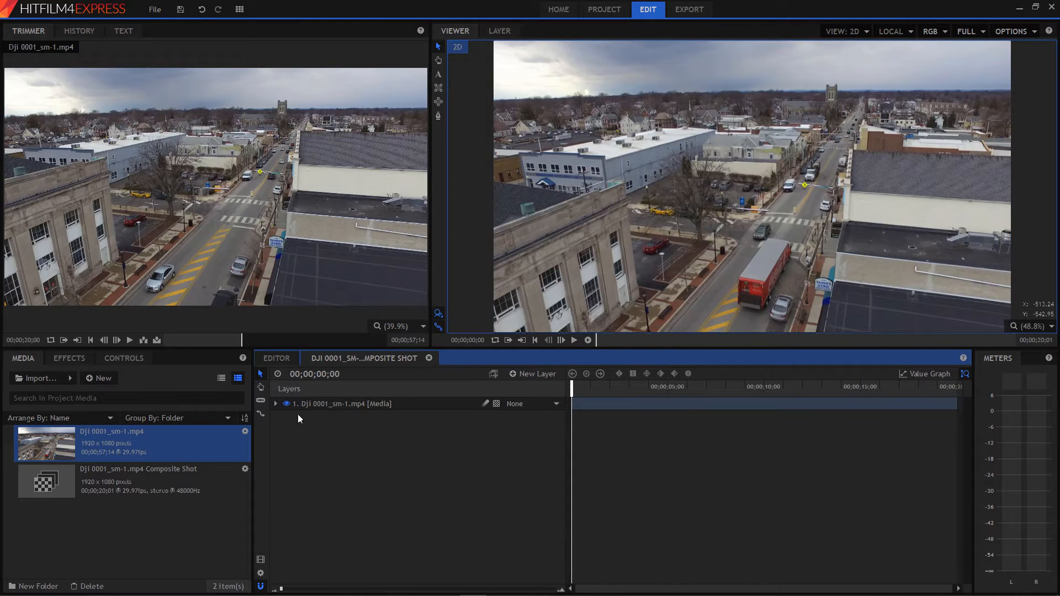
click(275, 404)
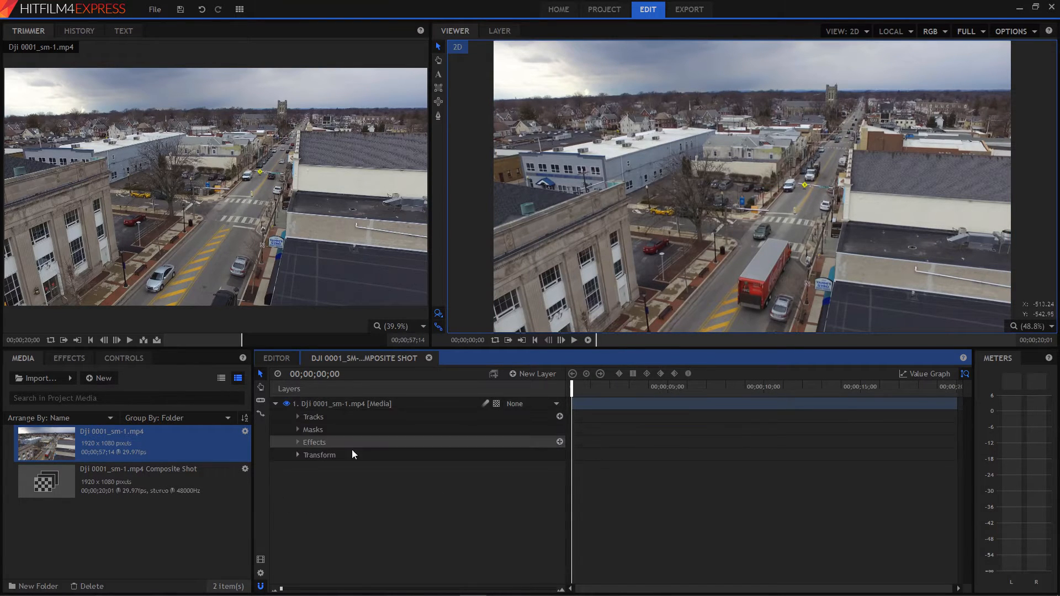
click(276, 404)
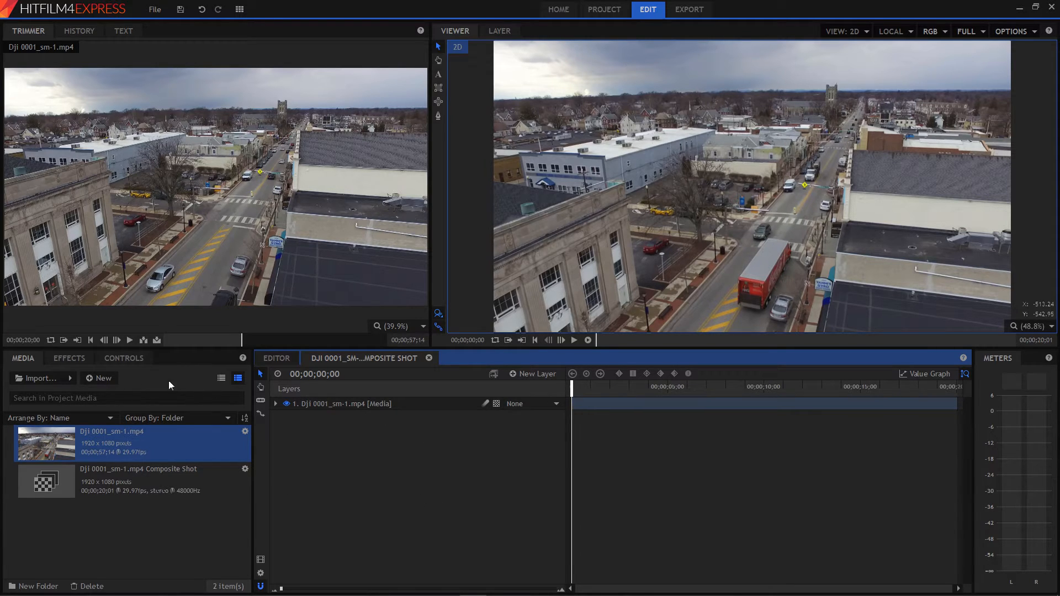
Create a new empty 1920 x 1080 composite shot at 29.97 fps with a duration of 00;00;20;01.
click(101, 377)
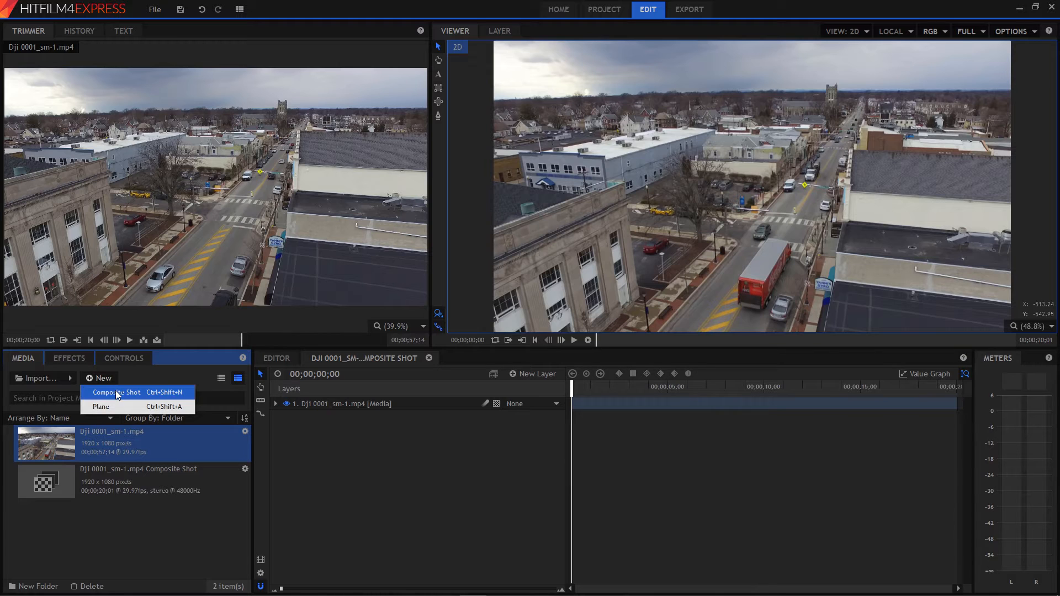
click(116, 392)
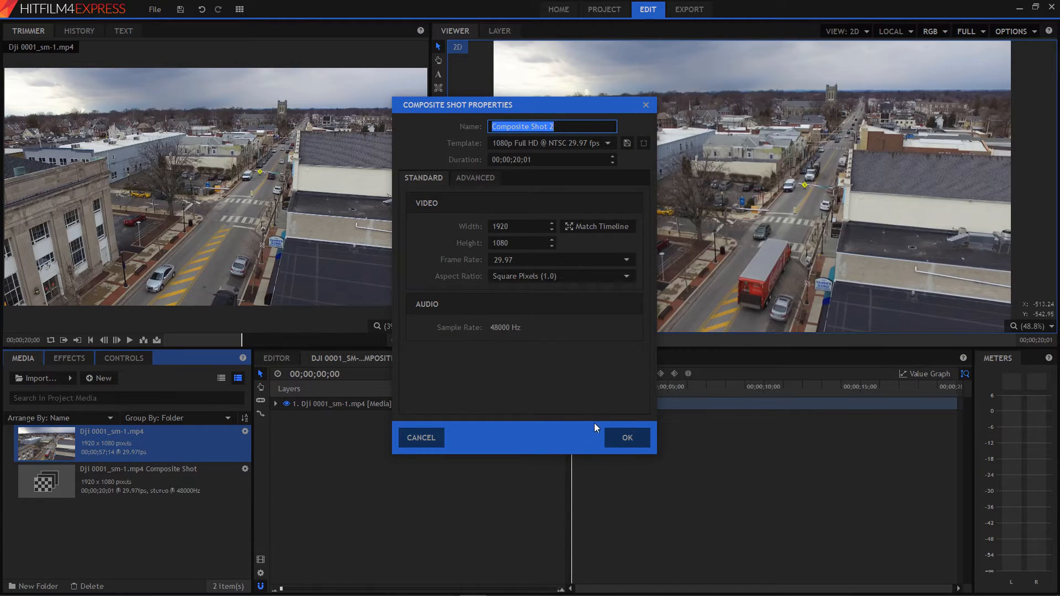
click(628, 438)
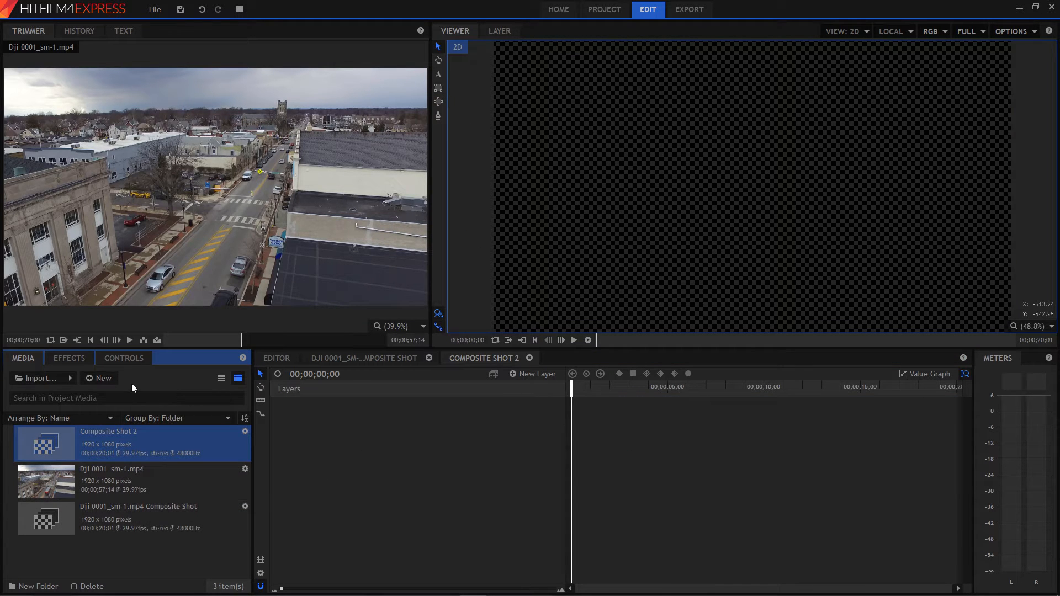
Create a black 1920 x 1080 plane in the project media.
click(103, 378)
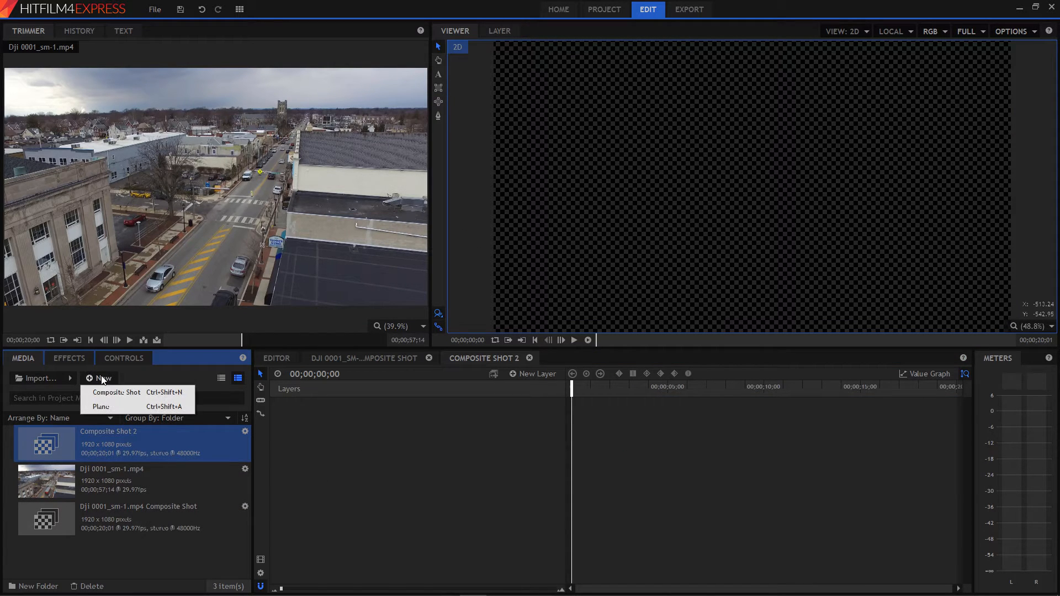
click(102, 407)
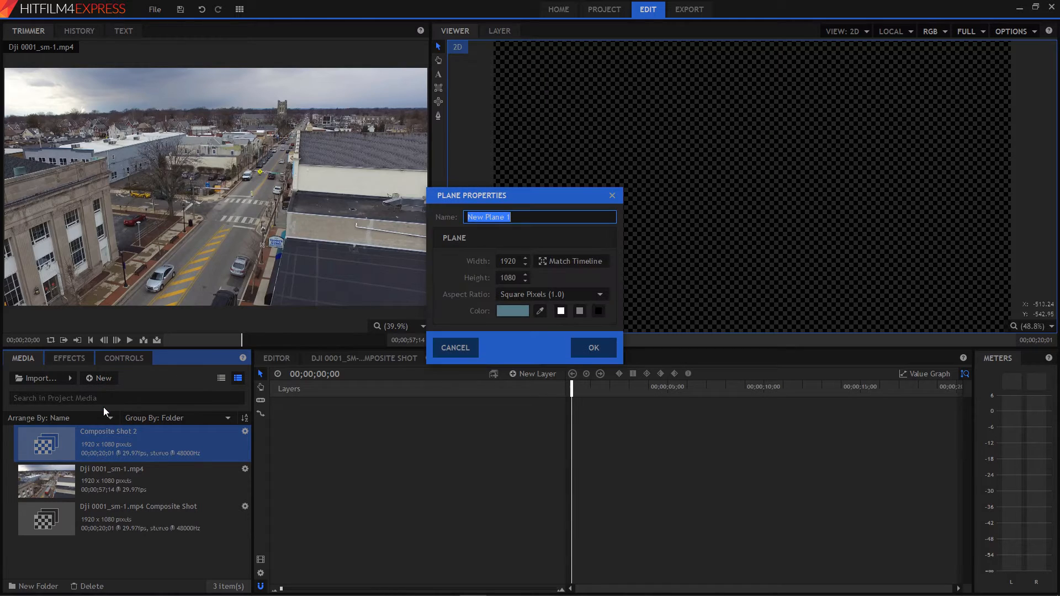
click(560, 312)
click(603, 312)
click(518, 310)
click(640, 375)
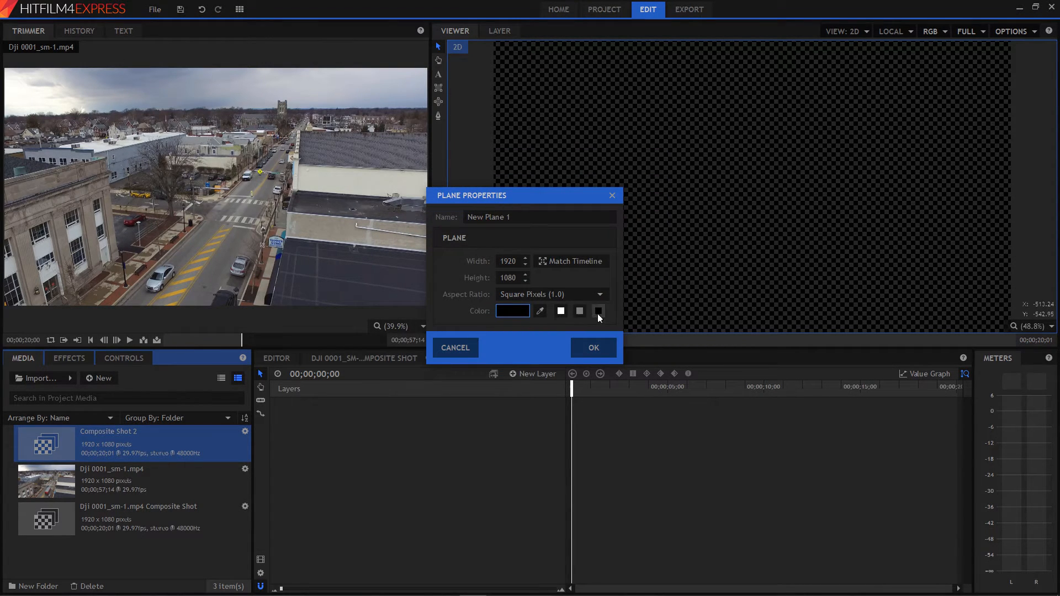
click(599, 347)
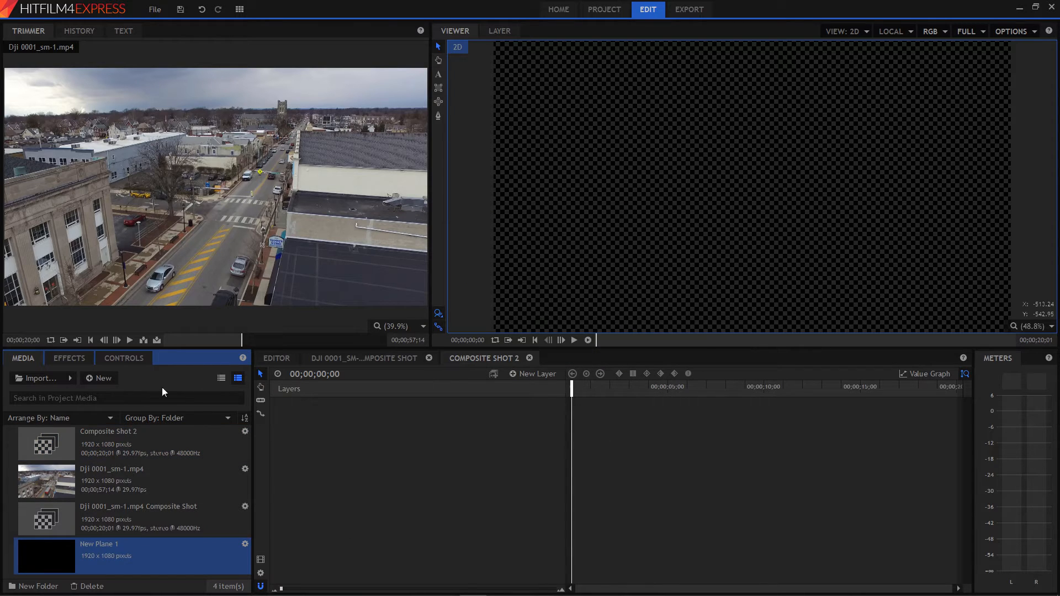
Create a second plane in the project media, coloured mid gray.
click(108, 379)
click(107, 407)
click(579, 312)
click(592, 347)
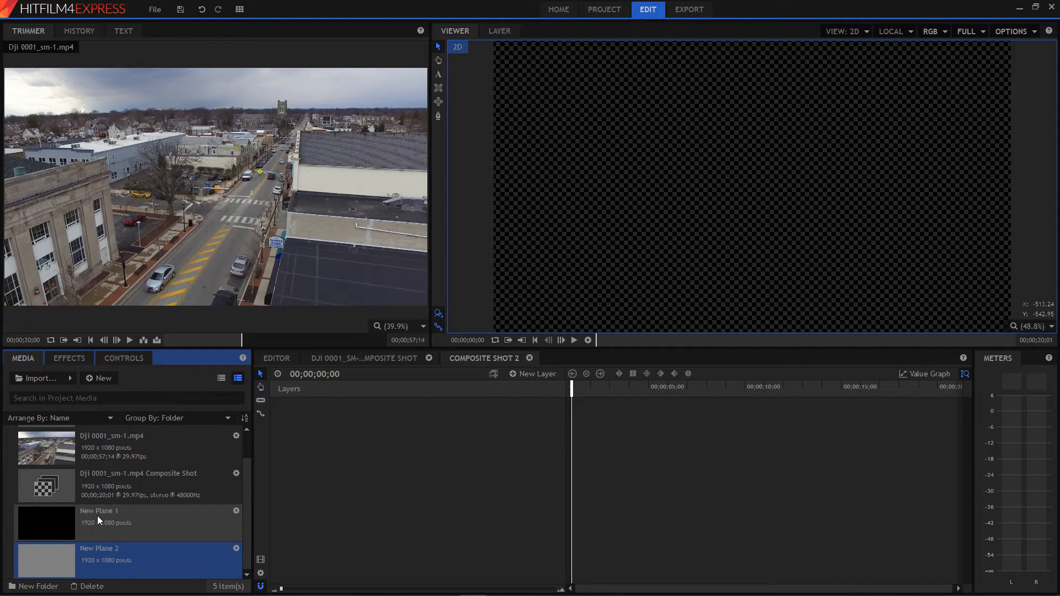
Add the black plane to Composite Shot 2 and place the gray plane beneath it.
click(60, 518)
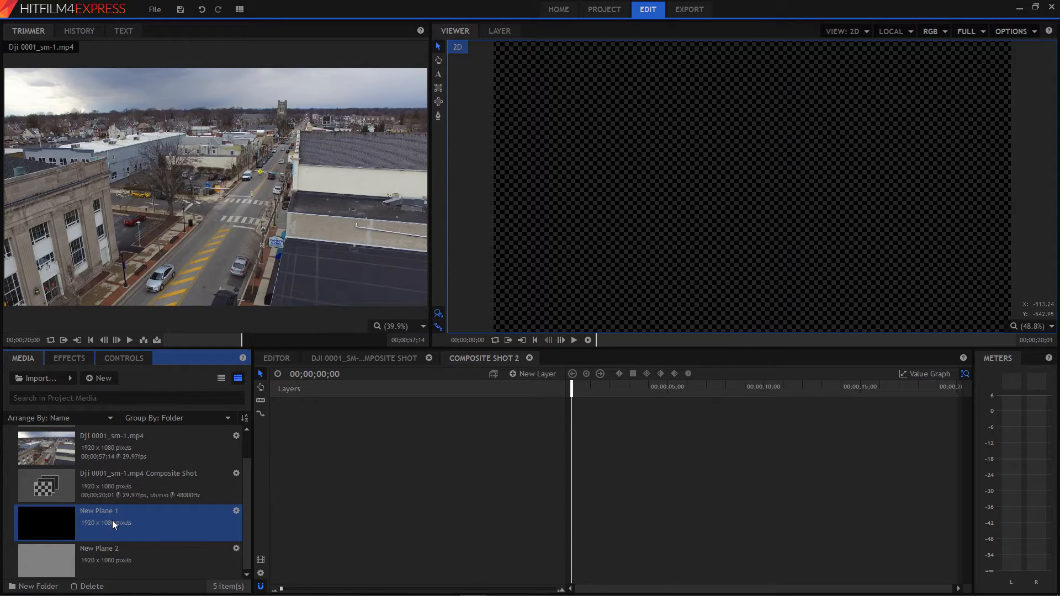
drag(46, 528, 318, 518)
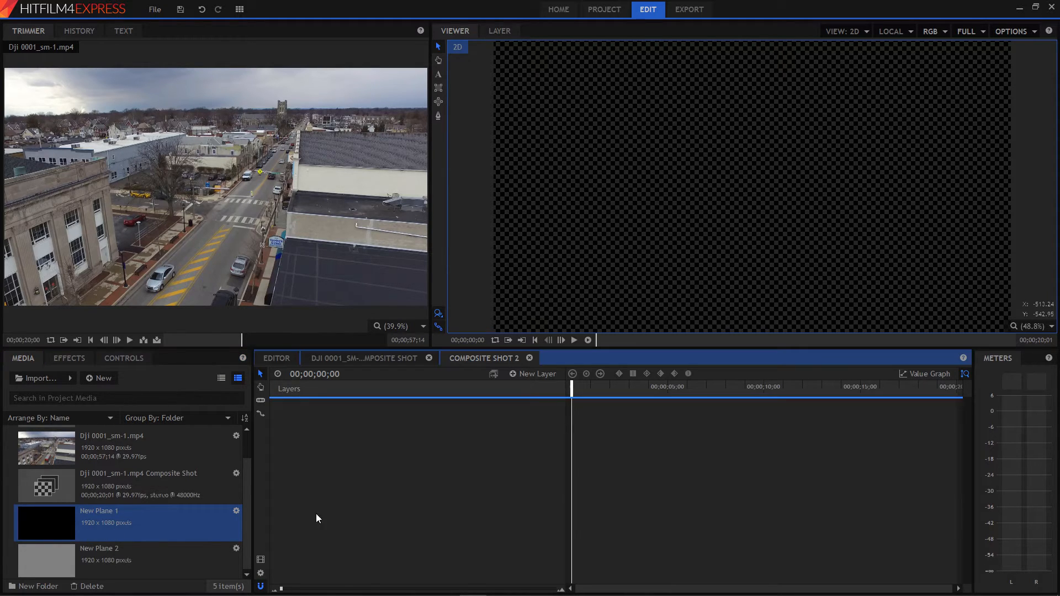
drag(342, 421, 342, 421)
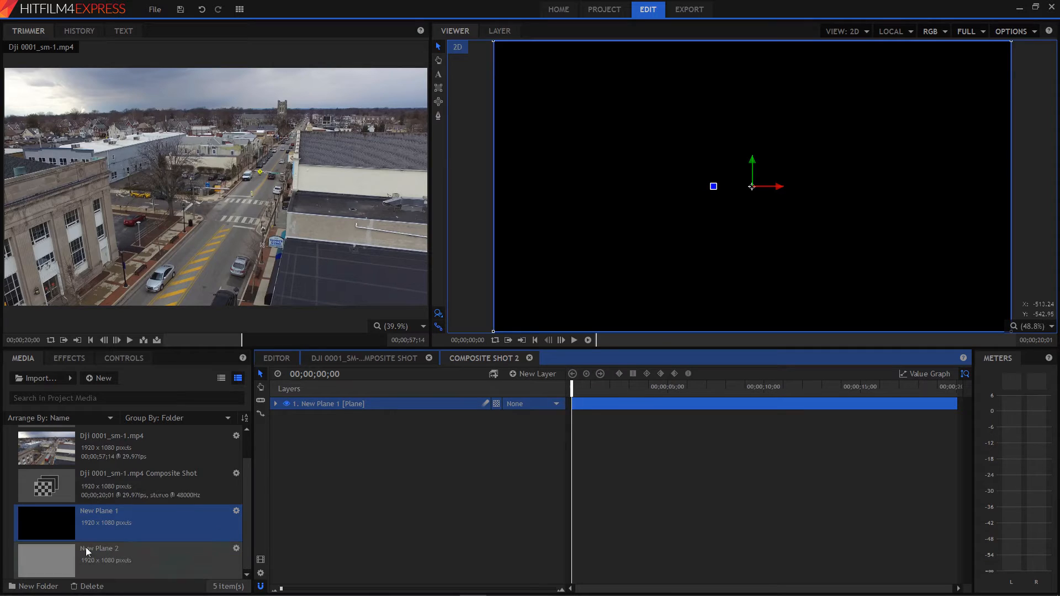
drag(37, 565, 316, 436)
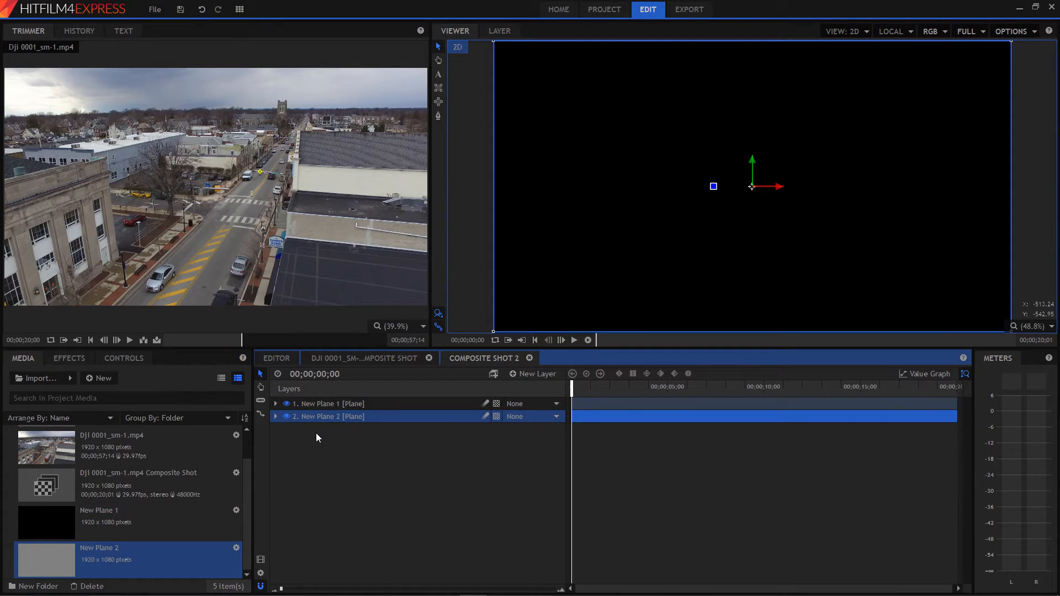
Draw a rectangular mask on the black plane over about the upper third of the frame, extending past its top and side edges.
click(326, 408)
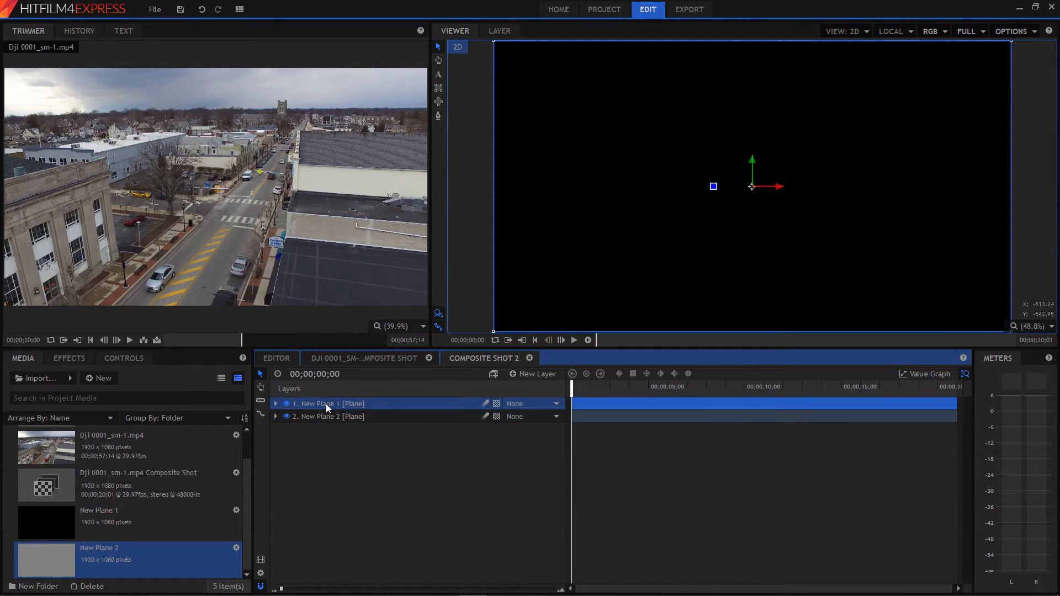
click(277, 404)
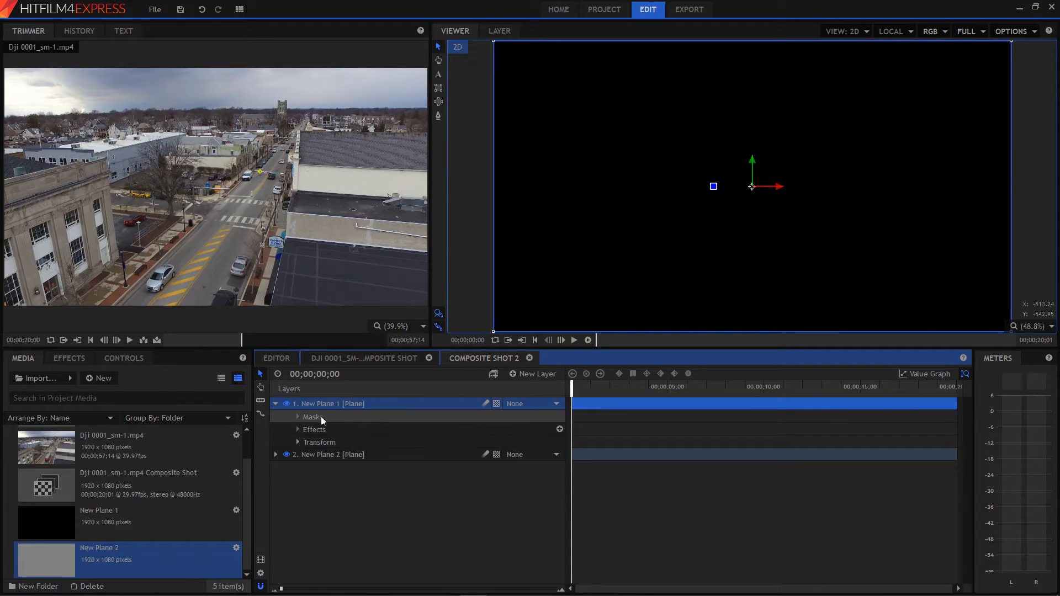
click(439, 90)
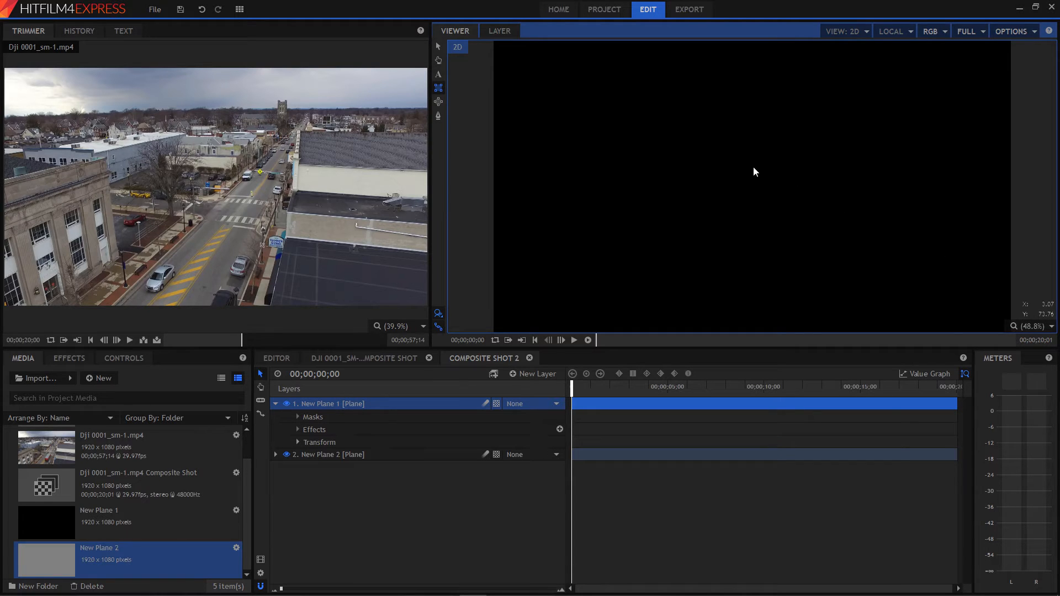
scroll(753, 167, down, 1)
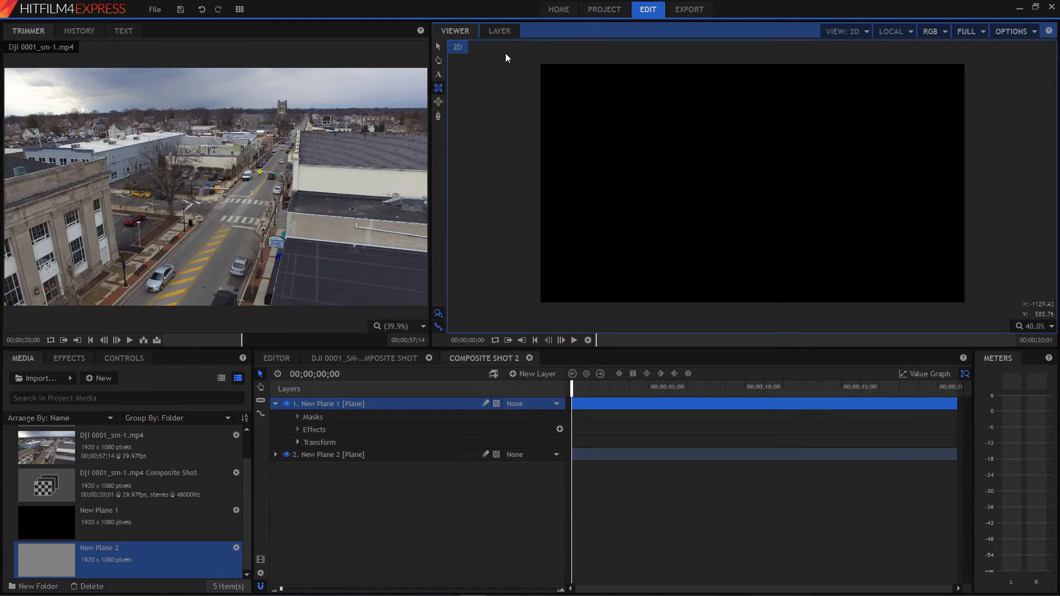
drag(517, 45, 995, 138)
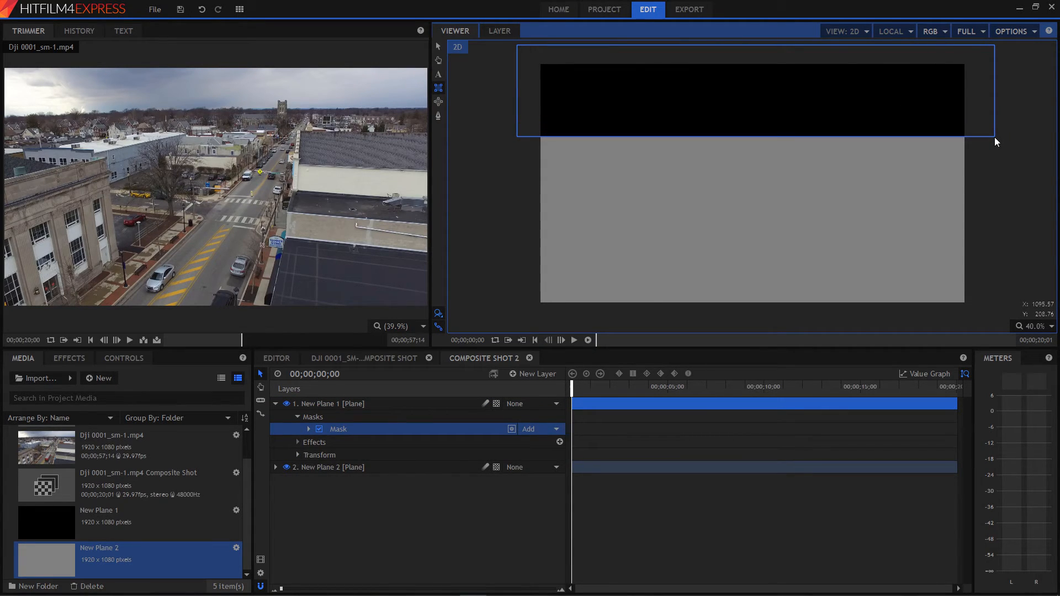
Set the feather strength of the black plane's mask to 224 px.
click(308, 430)
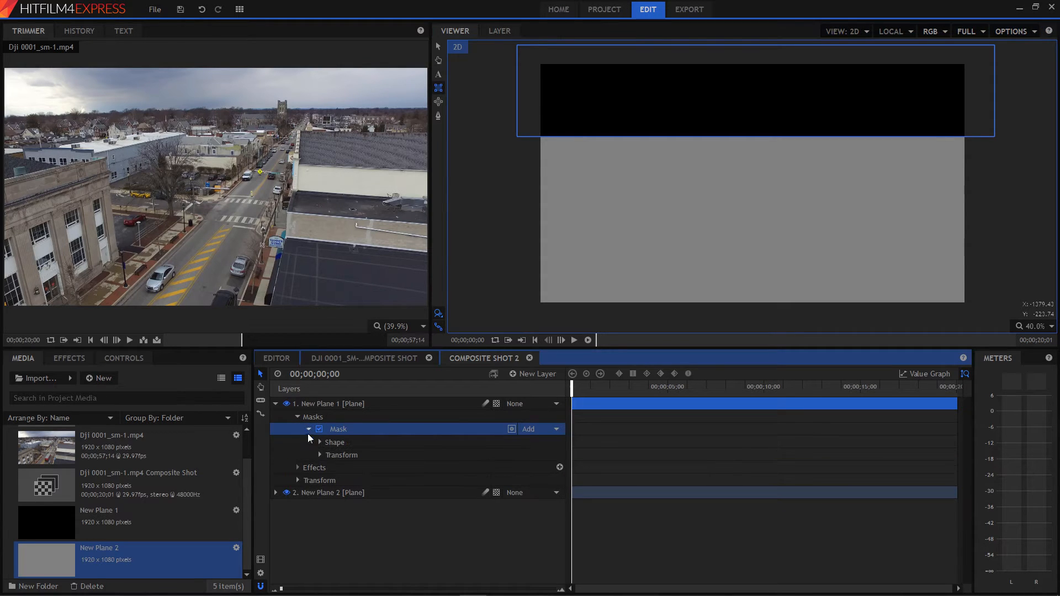
click(308, 430)
click(319, 455)
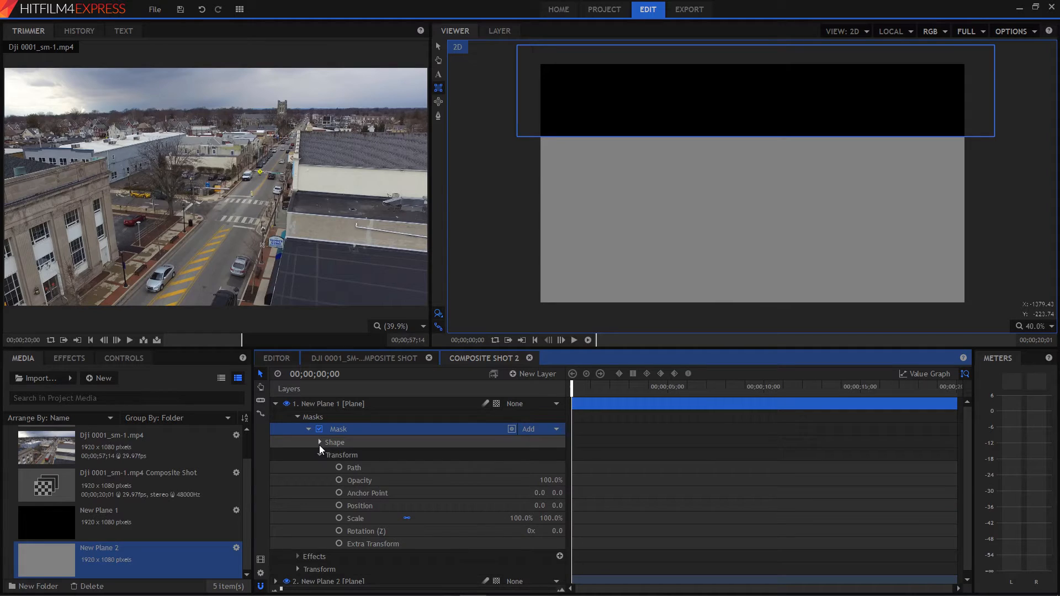
click(319, 442)
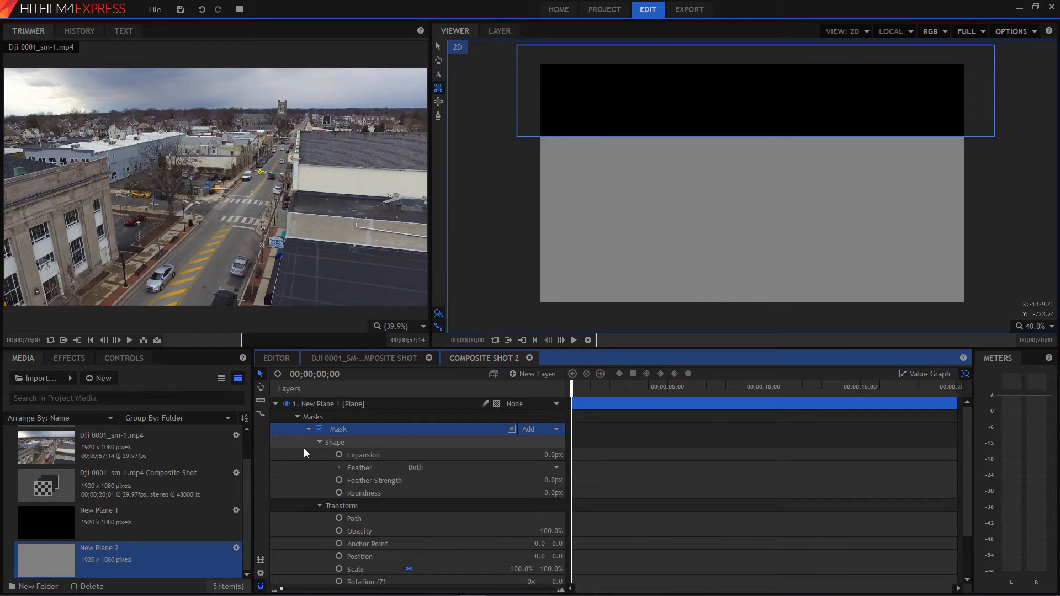
click(319, 506)
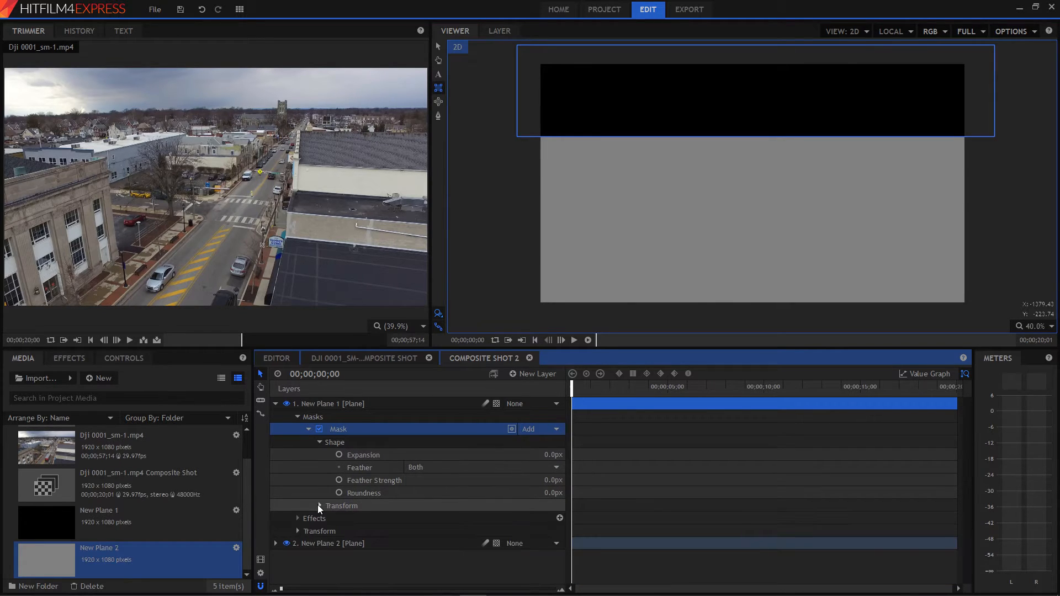
mouse_move(546, 481)
mouse_down()
mouse_move(560, 485)
mouse_move(549, 481)
mouse_up()
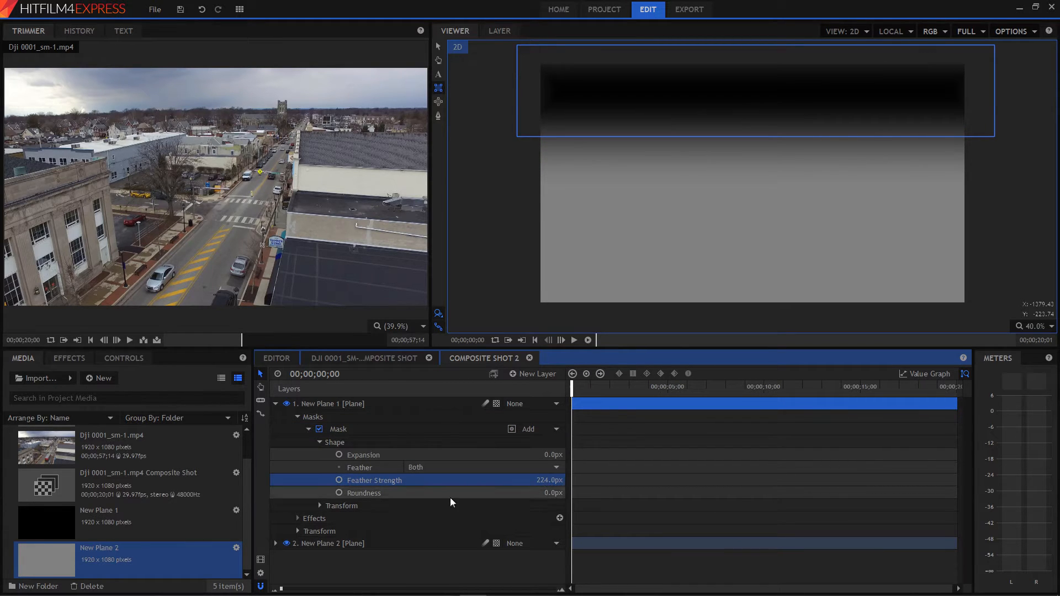
Add a second copy of the black plane to Composite Shot 2, between the masked black plane and the gray plane.
click(275, 403)
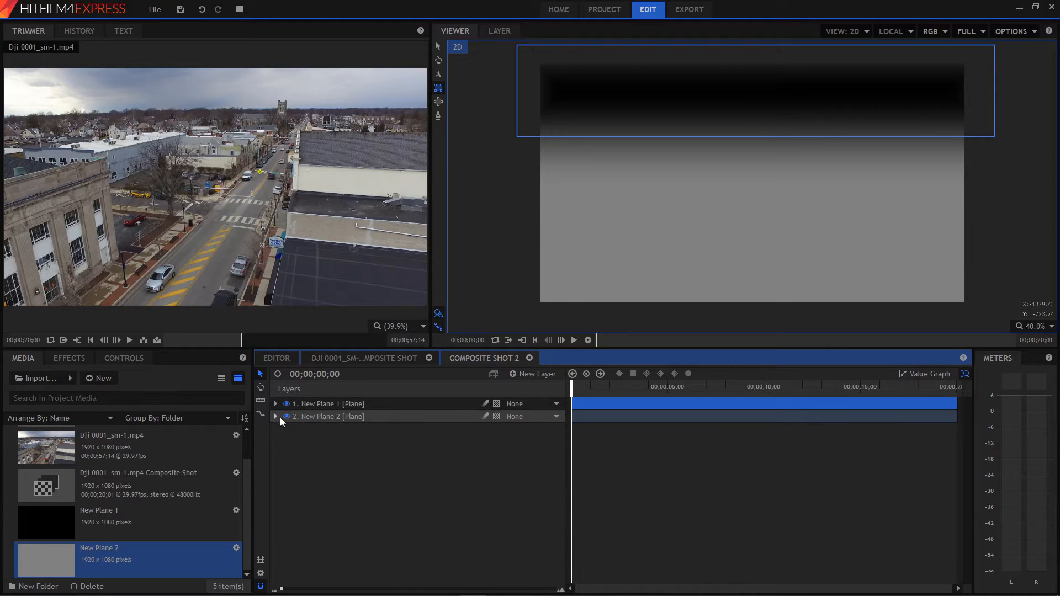
click(50, 520)
drag(38, 525, 355, 486)
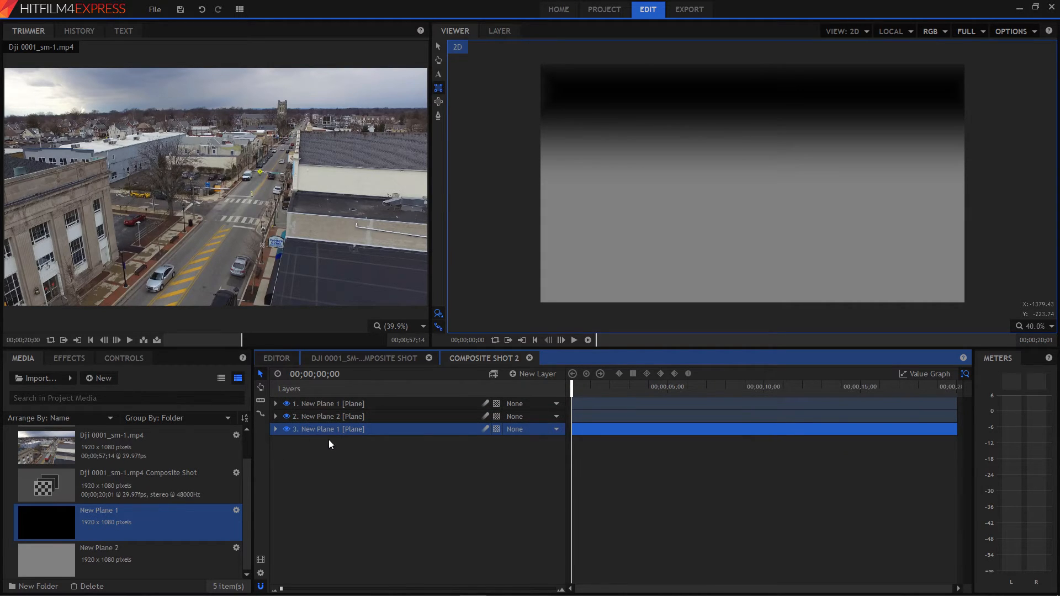
drag(329, 432, 333, 410)
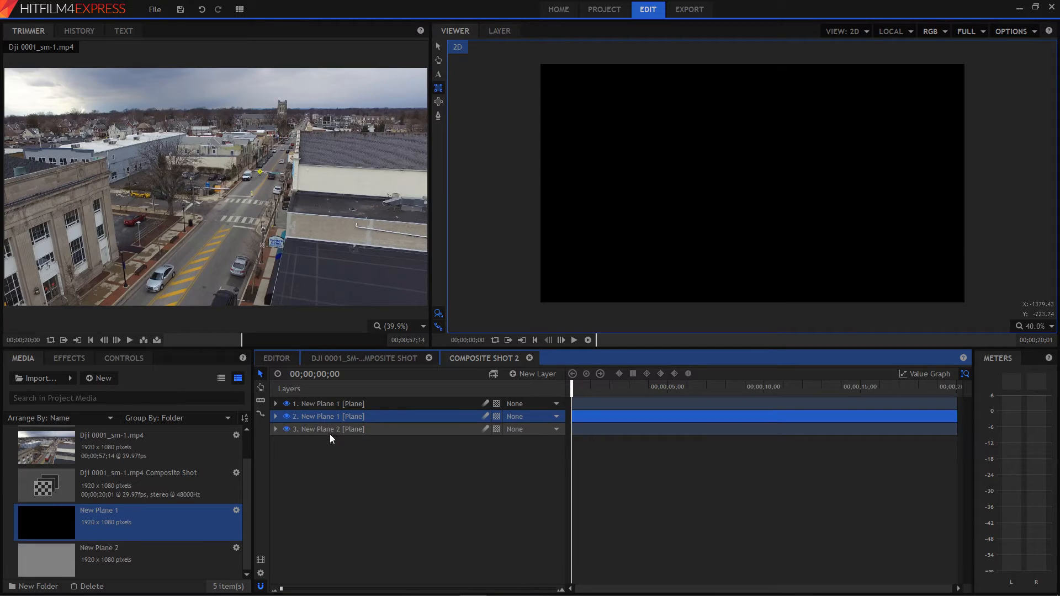
Mask the second black plane with a rectangle over the frame's lower third, extending past the side and bottom edges, with feather strength 225 px.
click(440, 89)
drag(994, 322, 501, 223)
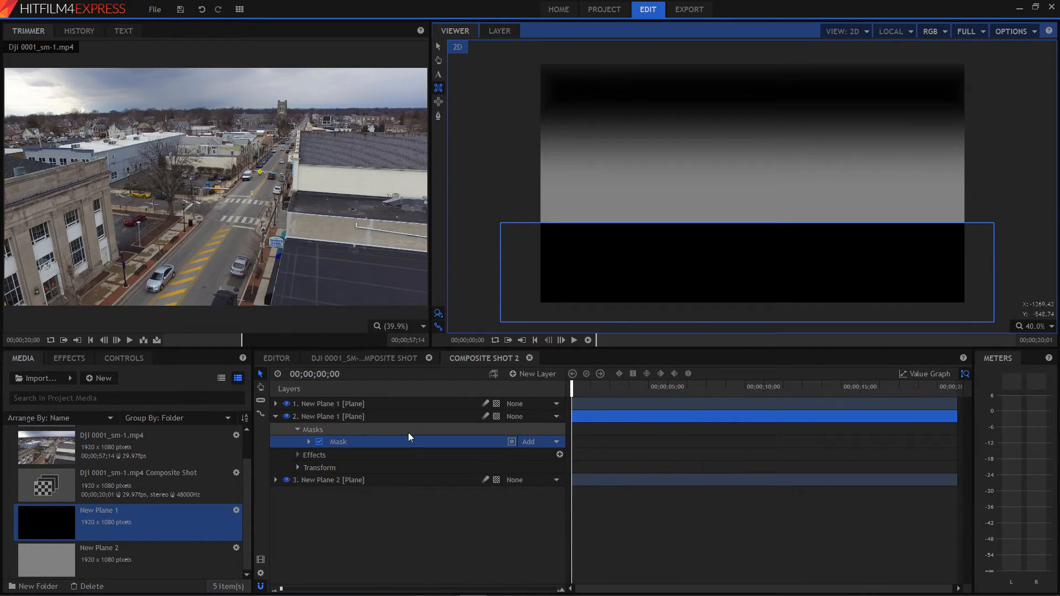
click(275, 404)
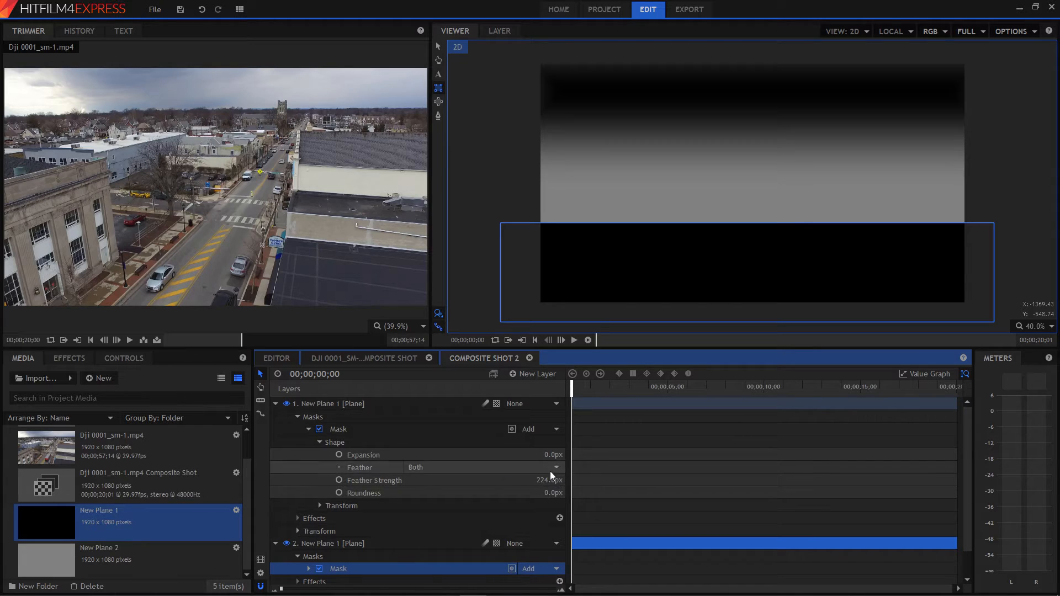
click(276, 404)
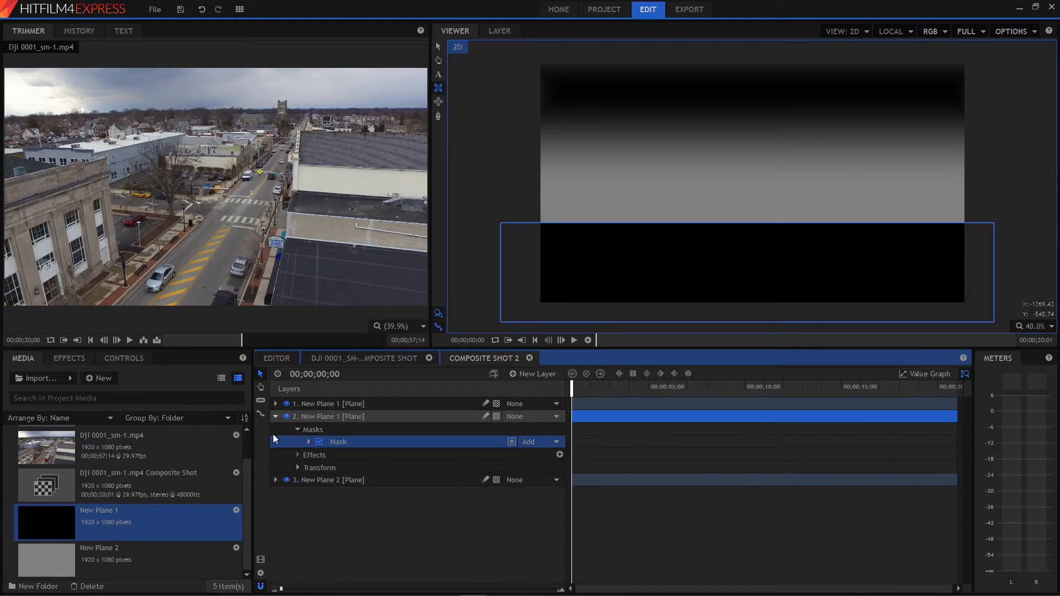
click(309, 442)
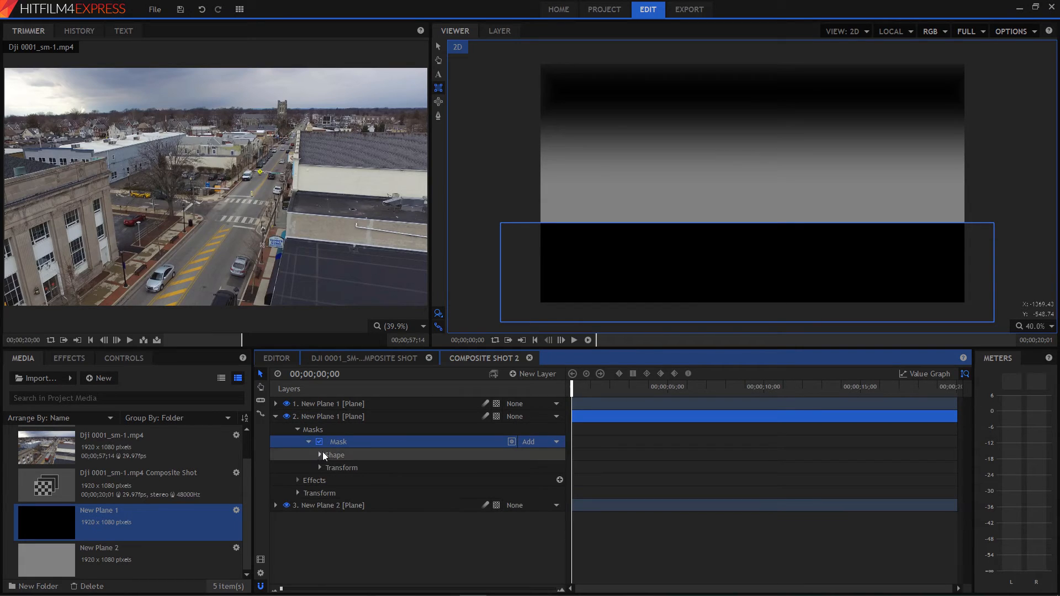
click(321, 455)
drag(537, 493, 541, 493)
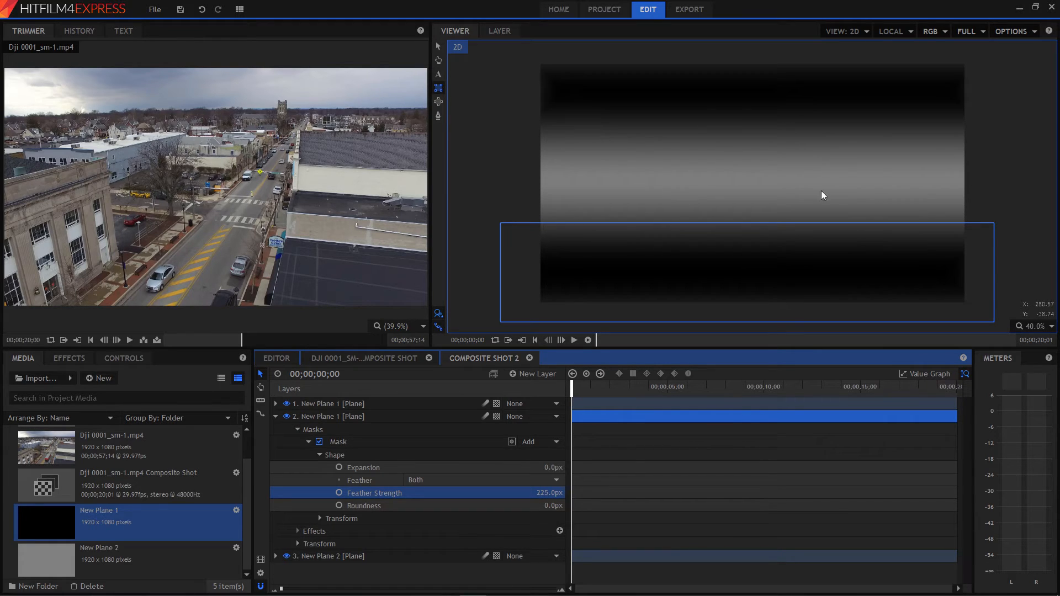
Place Composite Shot 2 beneath the drone clip in the DJI 0001_sm-1.mp4 composite shot and hide that layer.
click(342, 359)
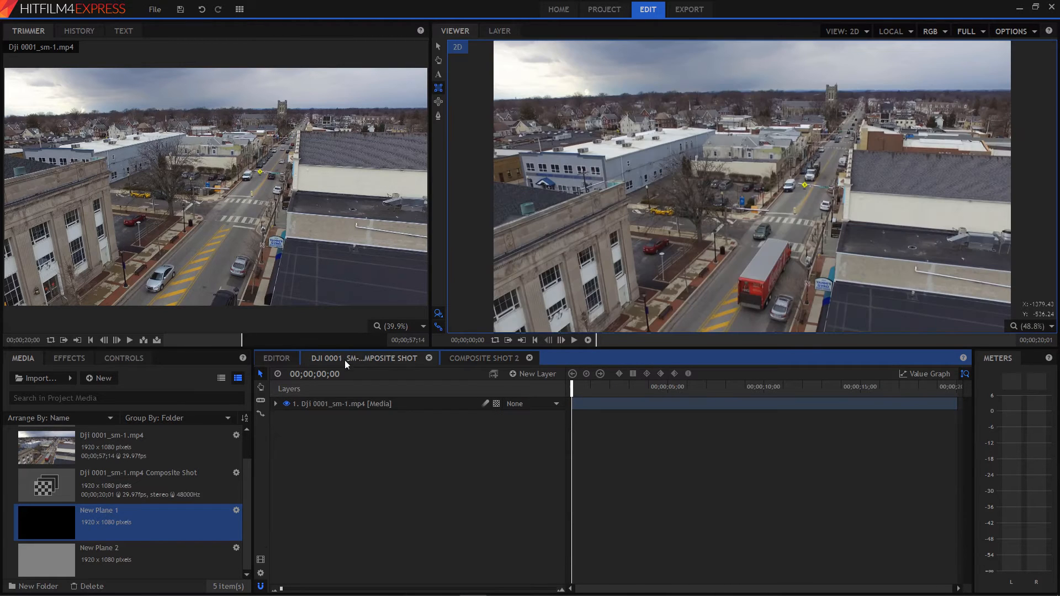
click(275, 404)
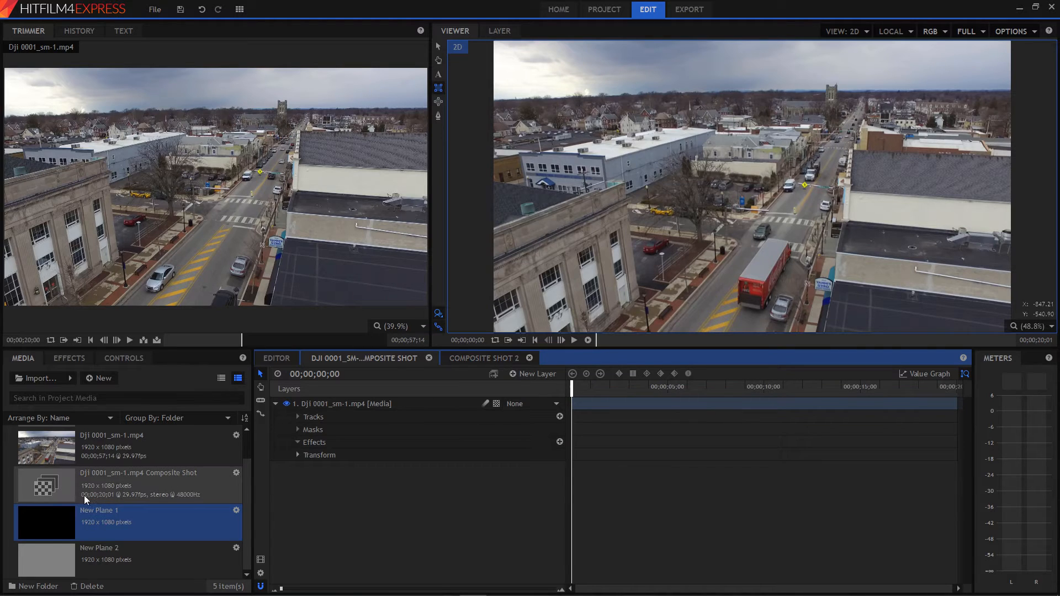
drag(246, 478, 250, 443)
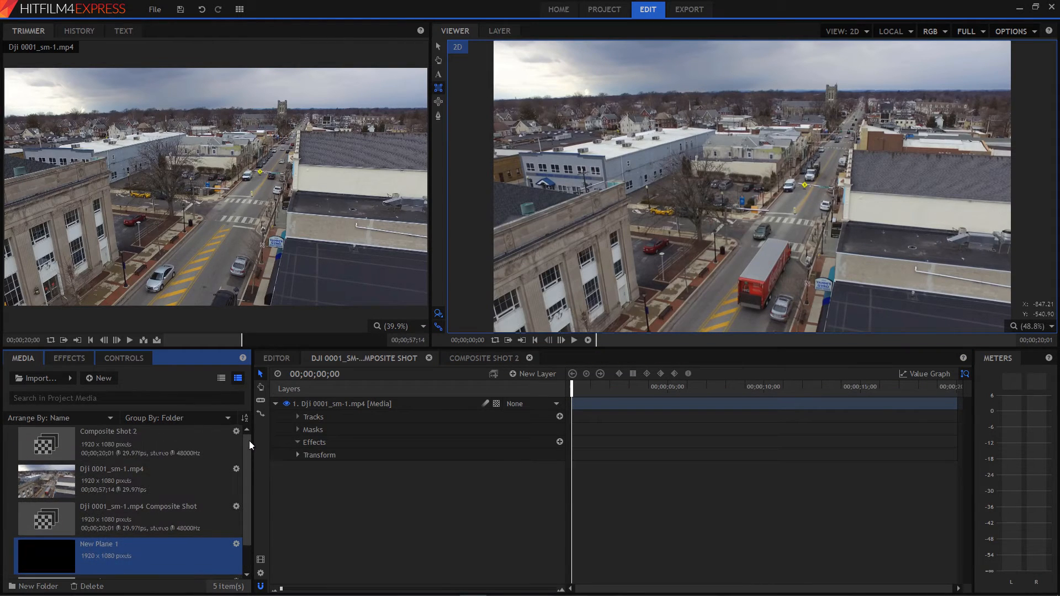
drag(65, 439, 336, 513)
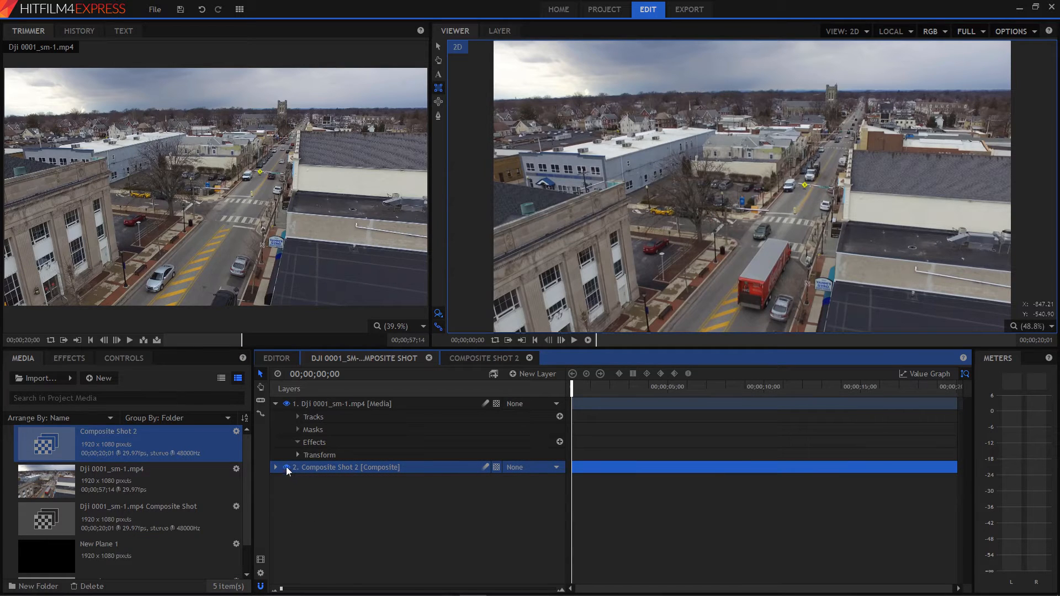
click(286, 467)
Apply the Lens Blur effect to the DJI 0001_sm-1.mp4 layer.
click(331, 405)
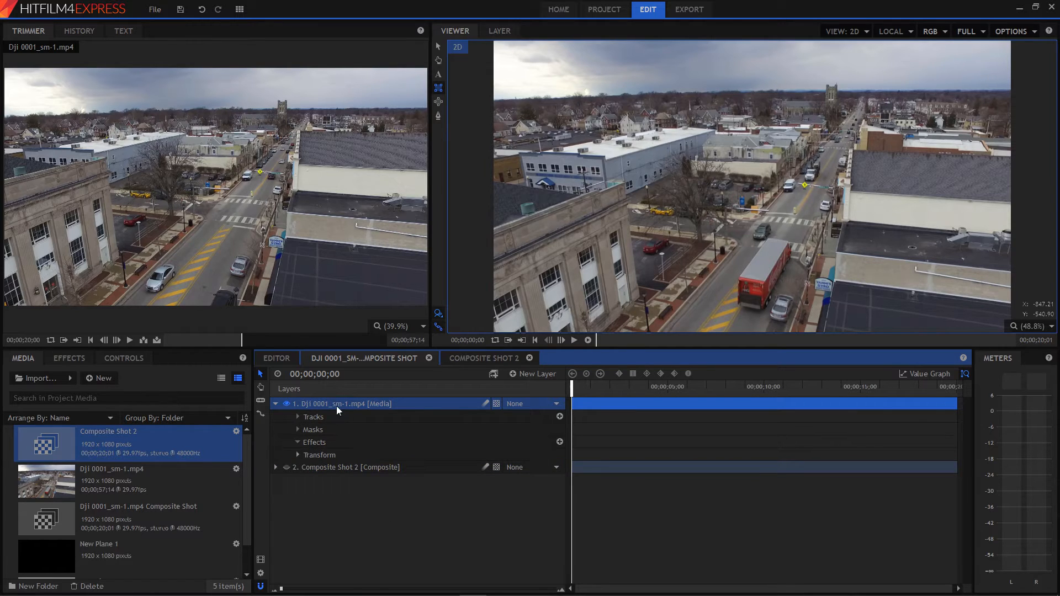
click(68, 358)
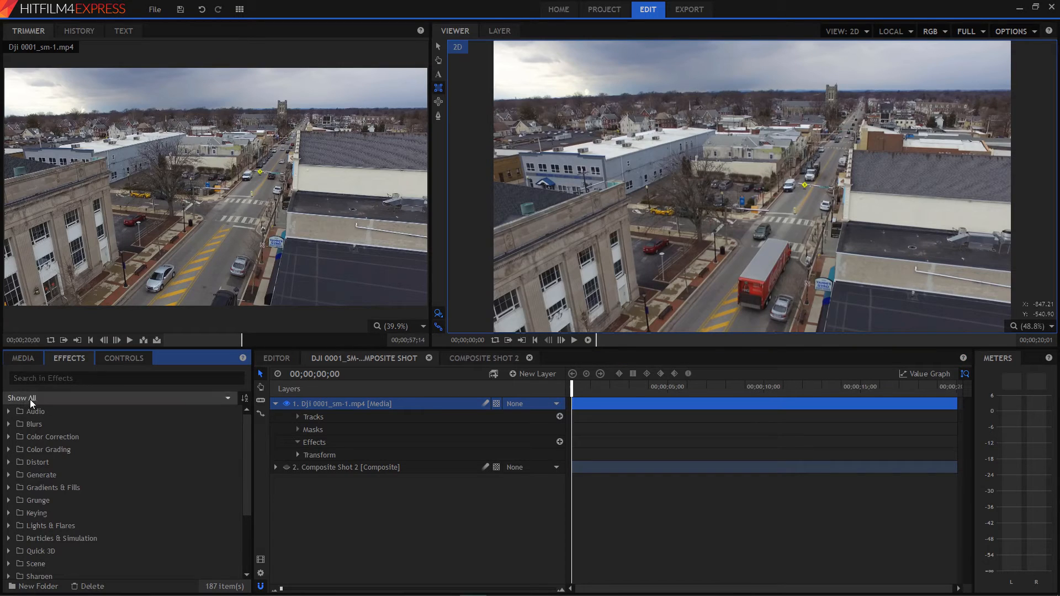
click(8, 425)
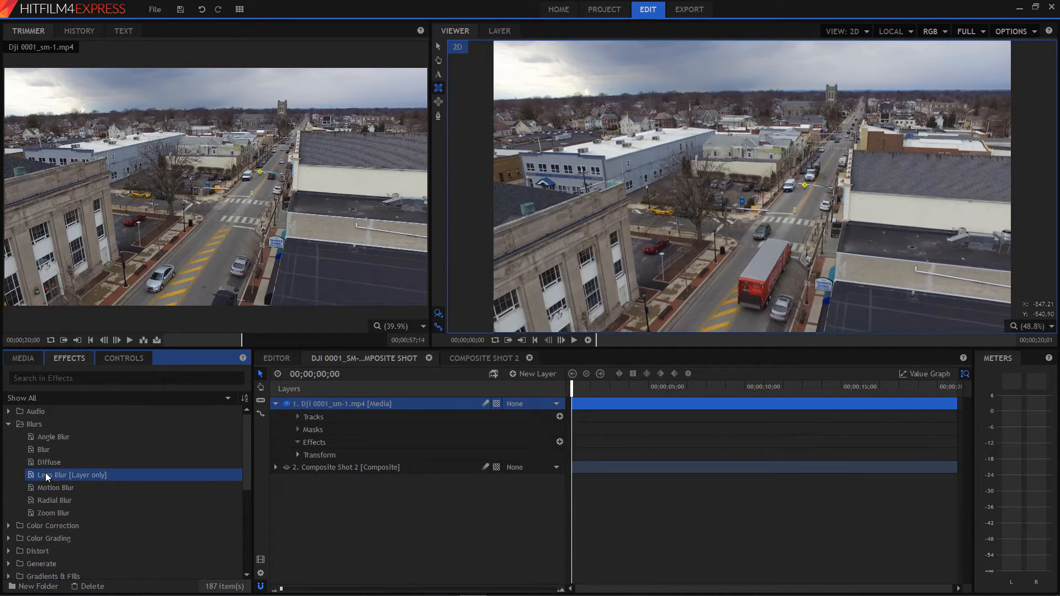
drag(123, 476, 336, 403)
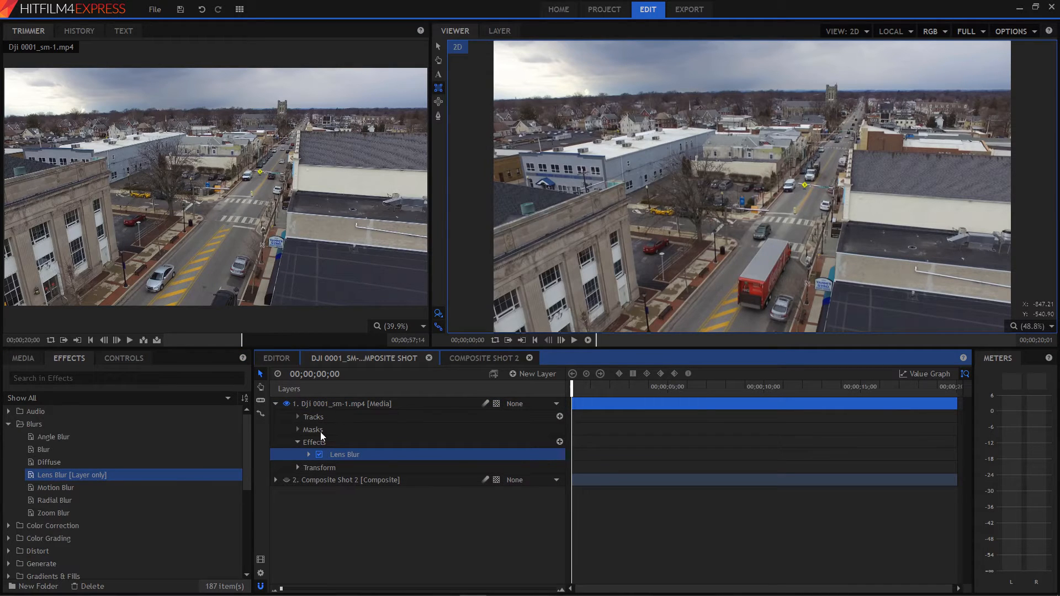
Set the Lens Blur source layer to Composite Shot 2 and its source channel to Luminance.
click(308, 454)
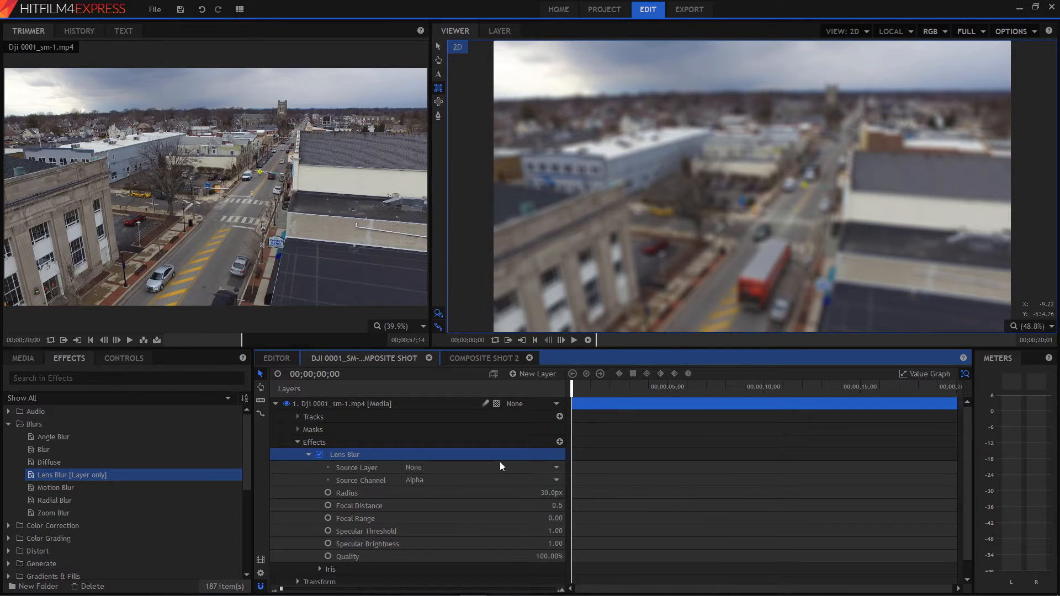
click(428, 466)
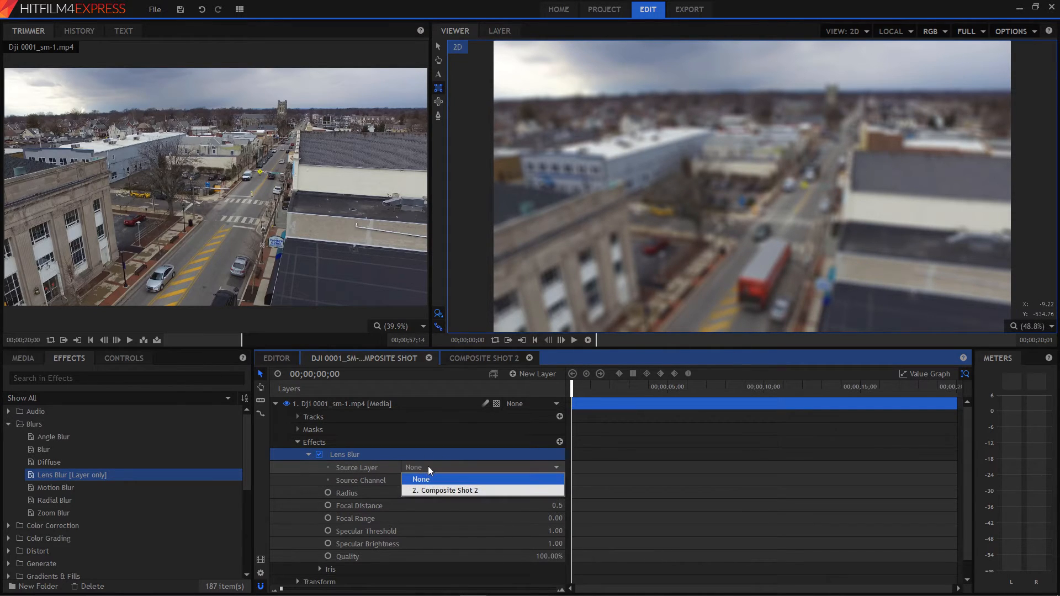
click(462, 491)
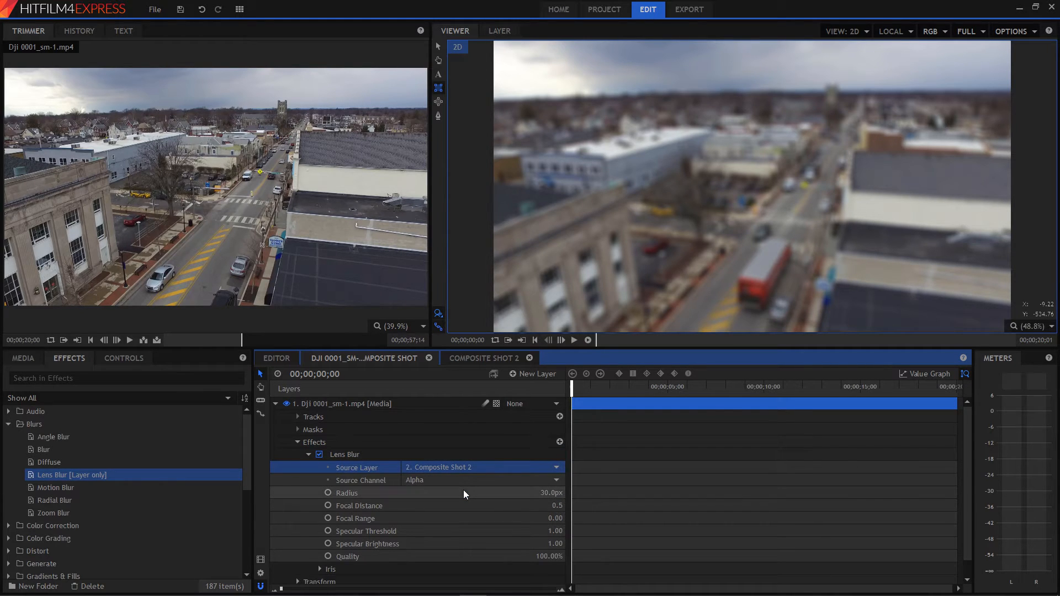
click(471, 479)
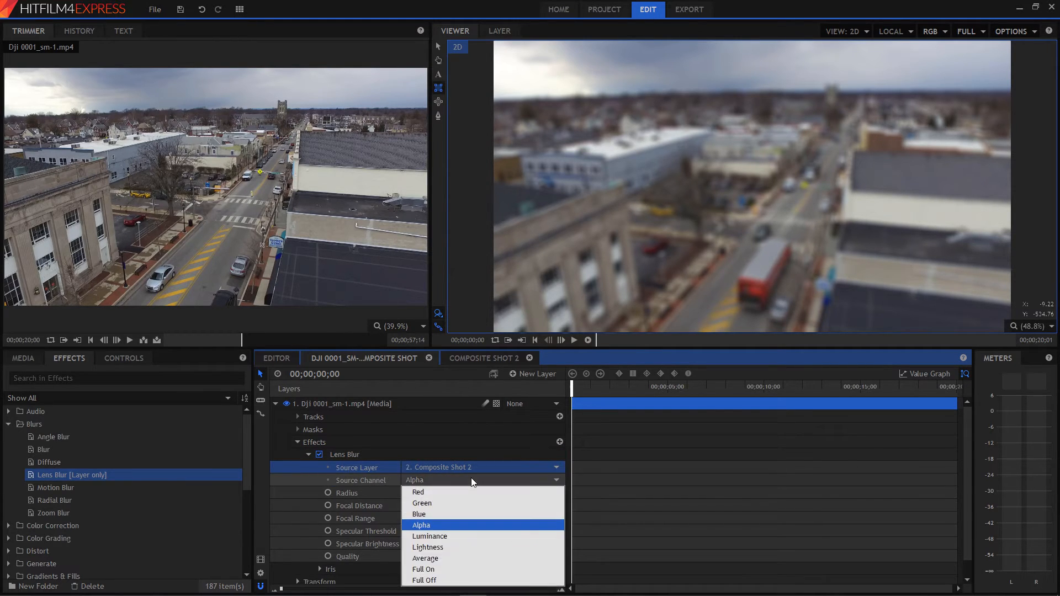
click(434, 548)
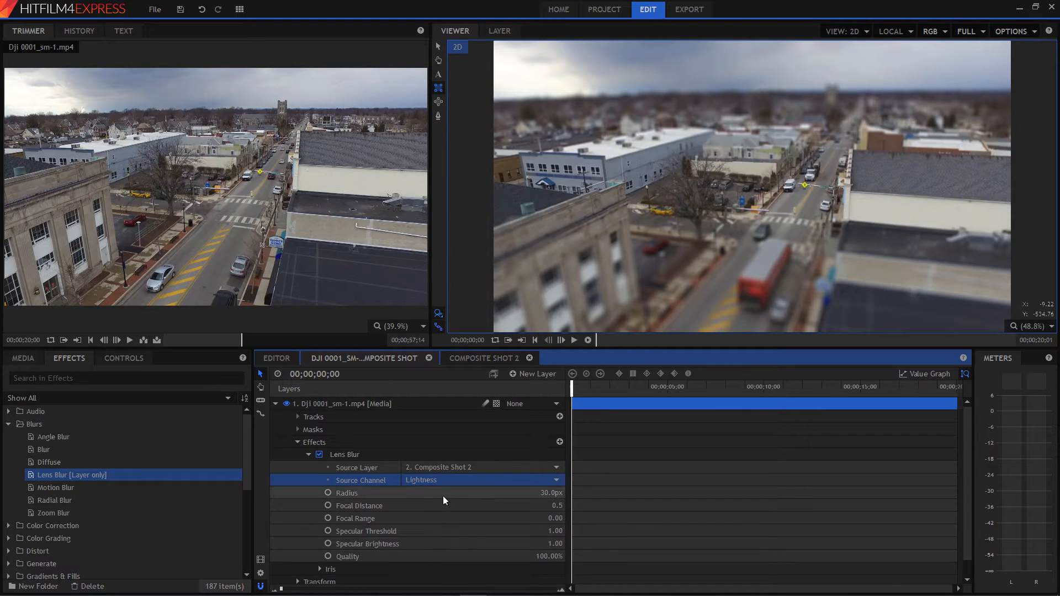
click(448, 480)
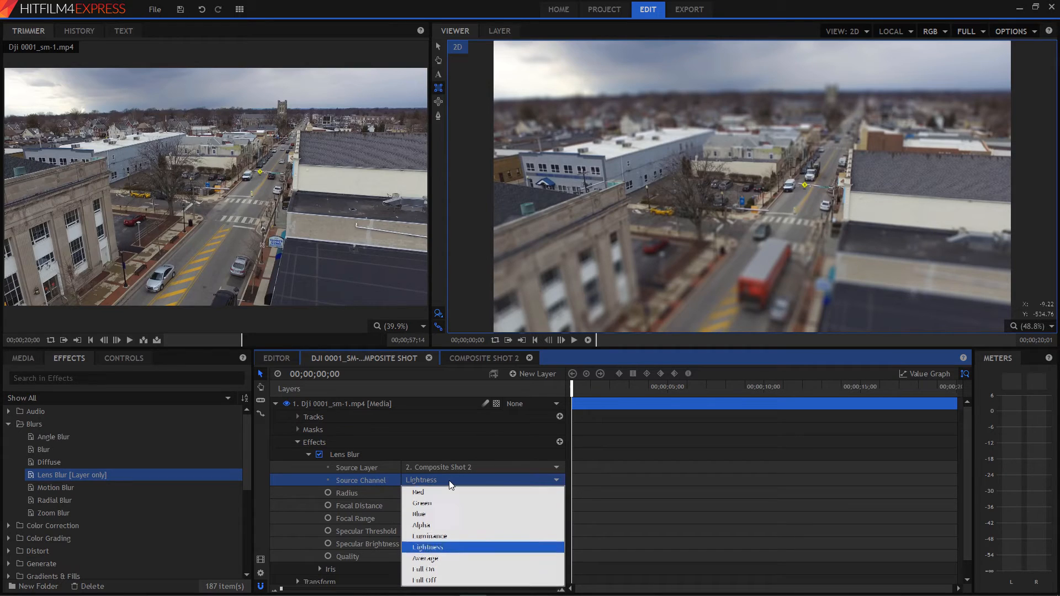
click(434, 533)
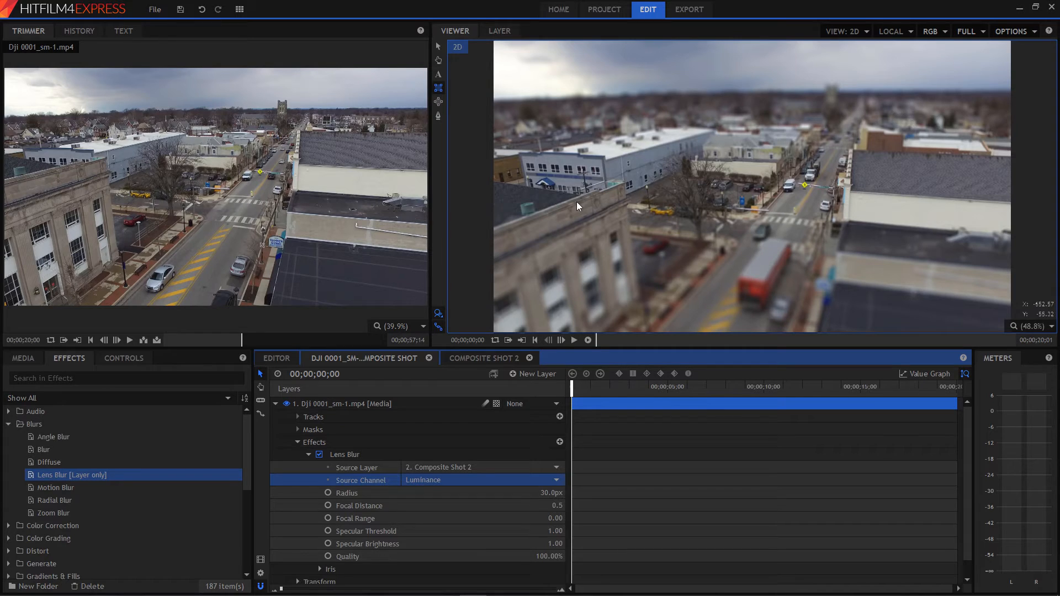
Review the gradient in Composite Shot 2, and preview the blurred drone clip over its first few seconds.
click(482, 357)
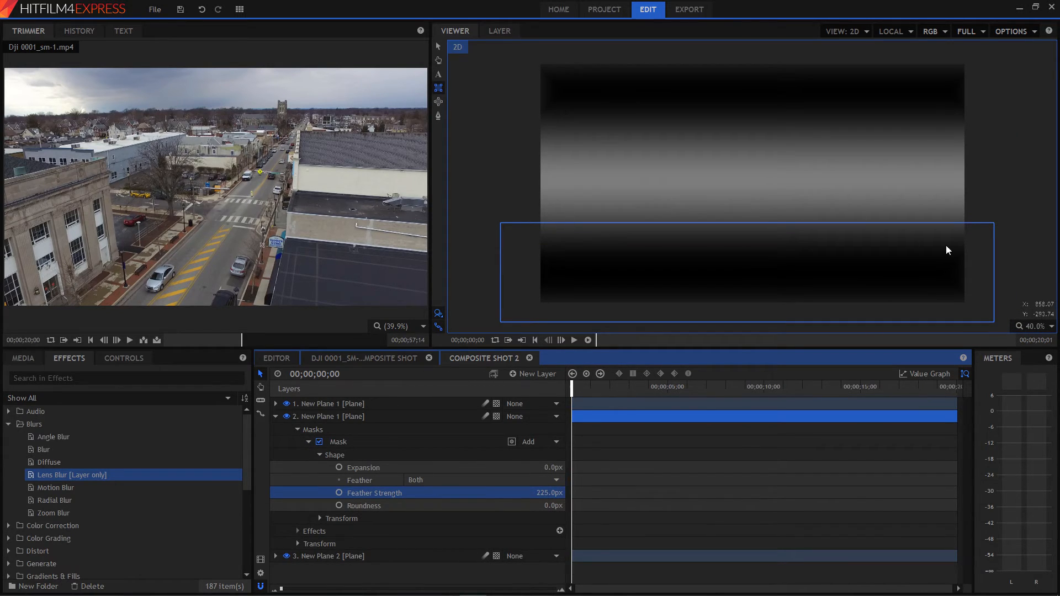
click(342, 358)
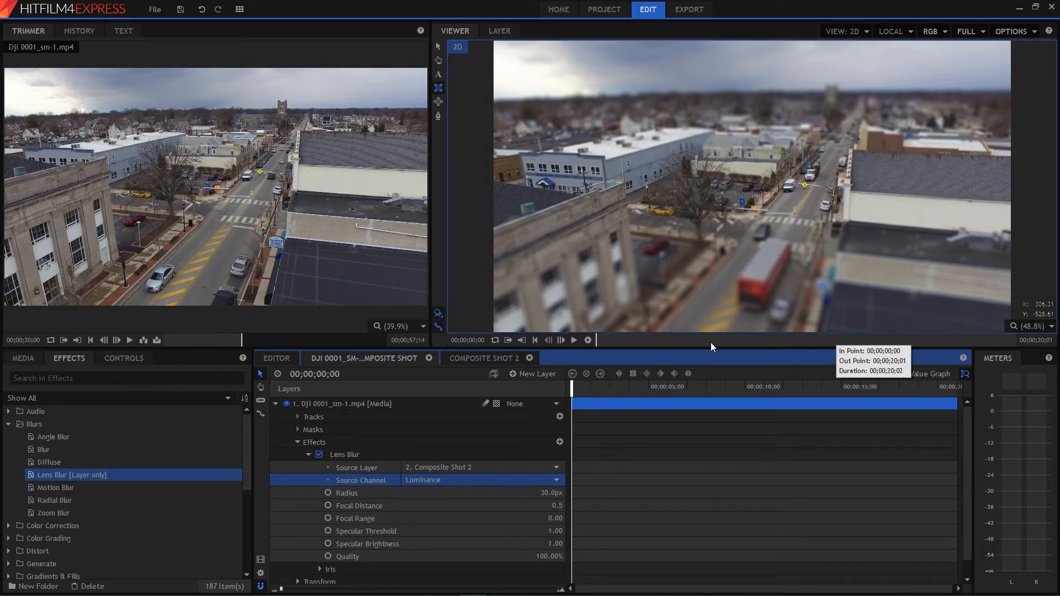
click(573, 393)
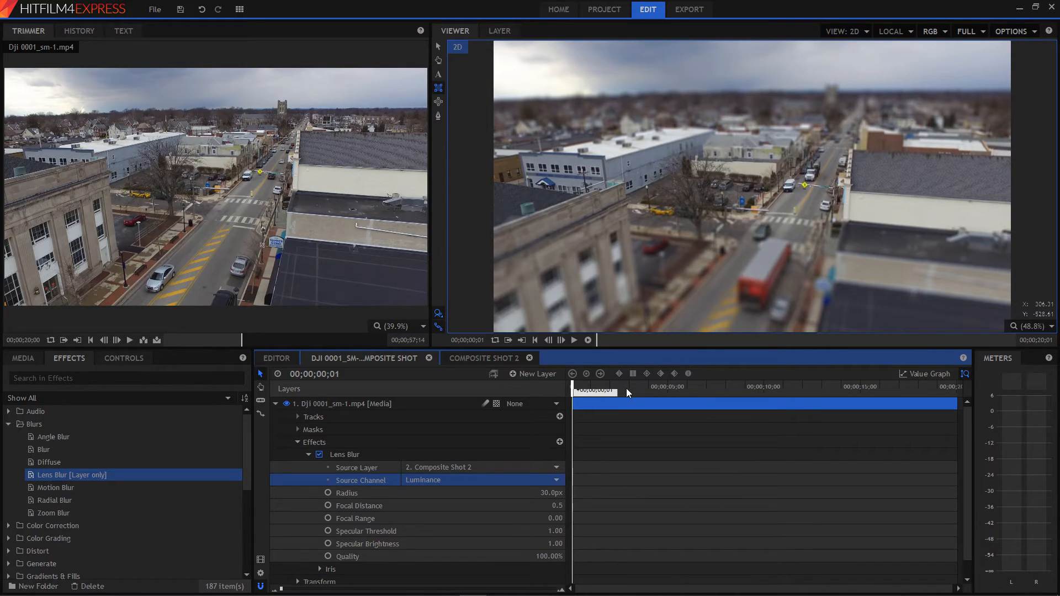
key(space)
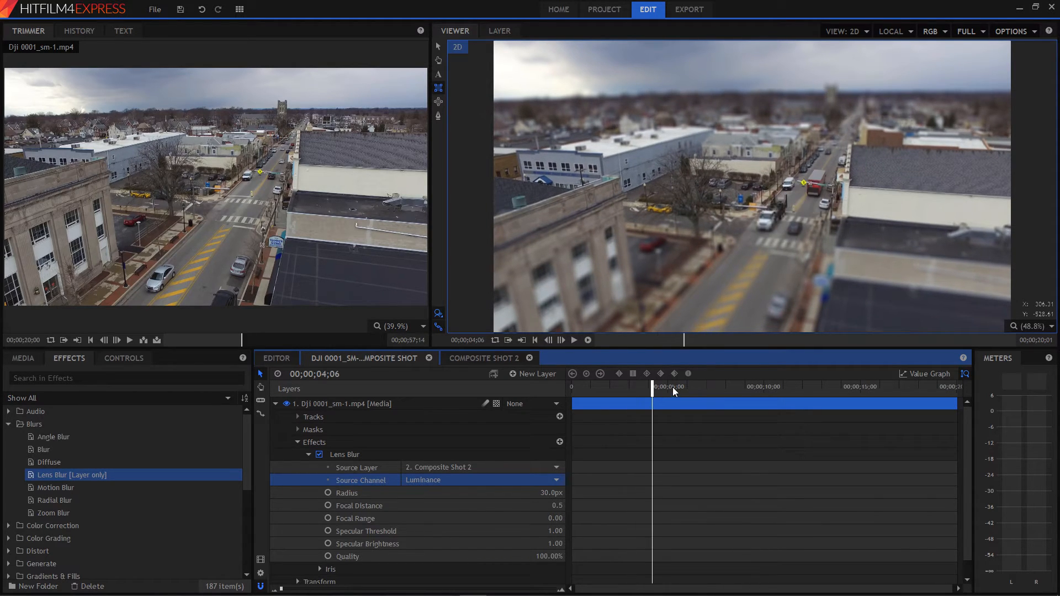
click(589, 388)
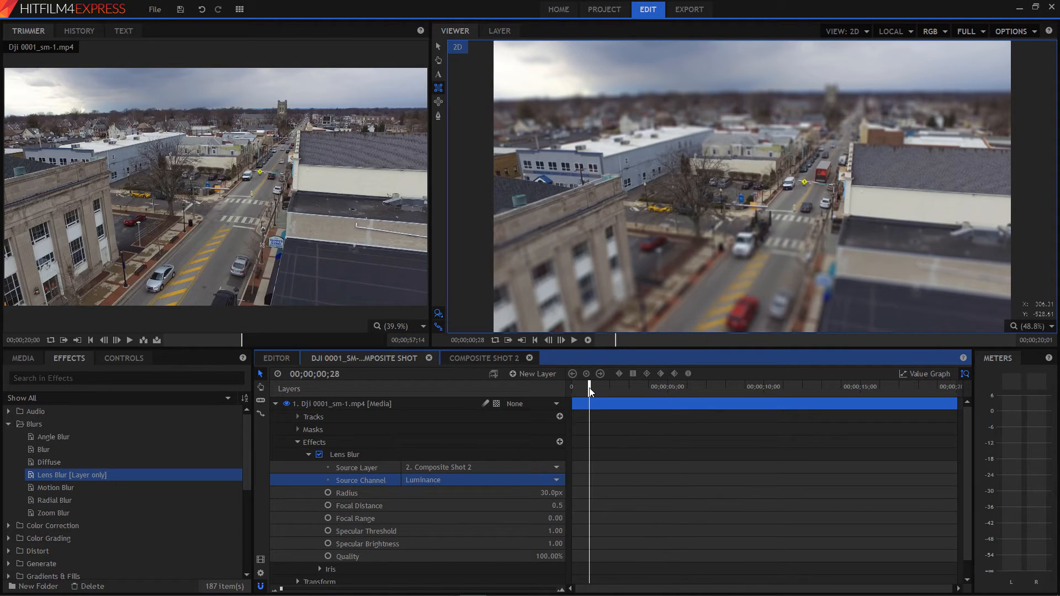
Render a short RAM preview of the blurred drone clip from about one second in and scrub through the rendered frames.
click(587, 339)
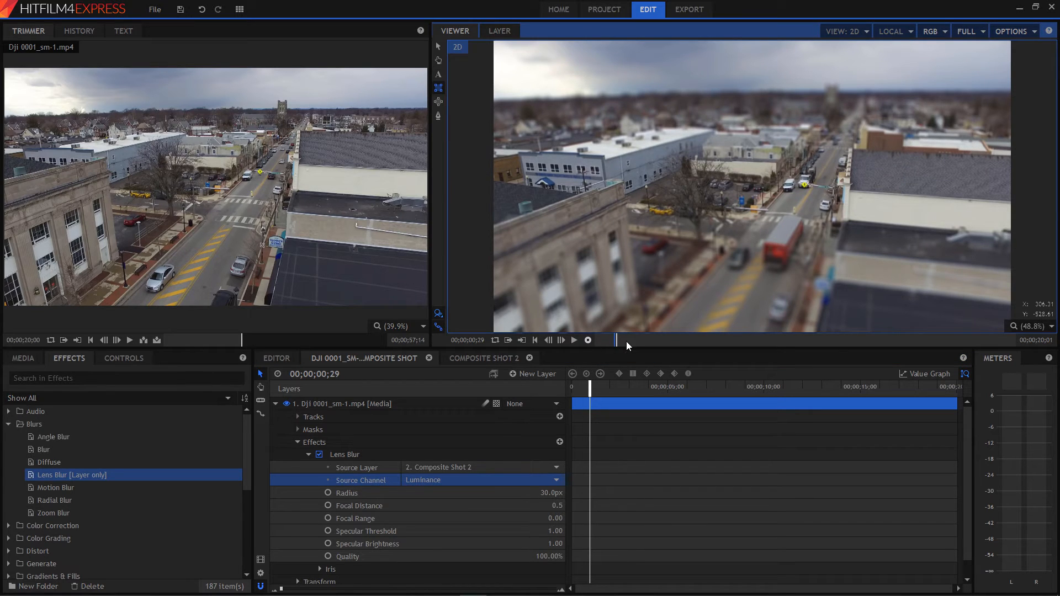
key(Right)
key(Right)
key(Right)
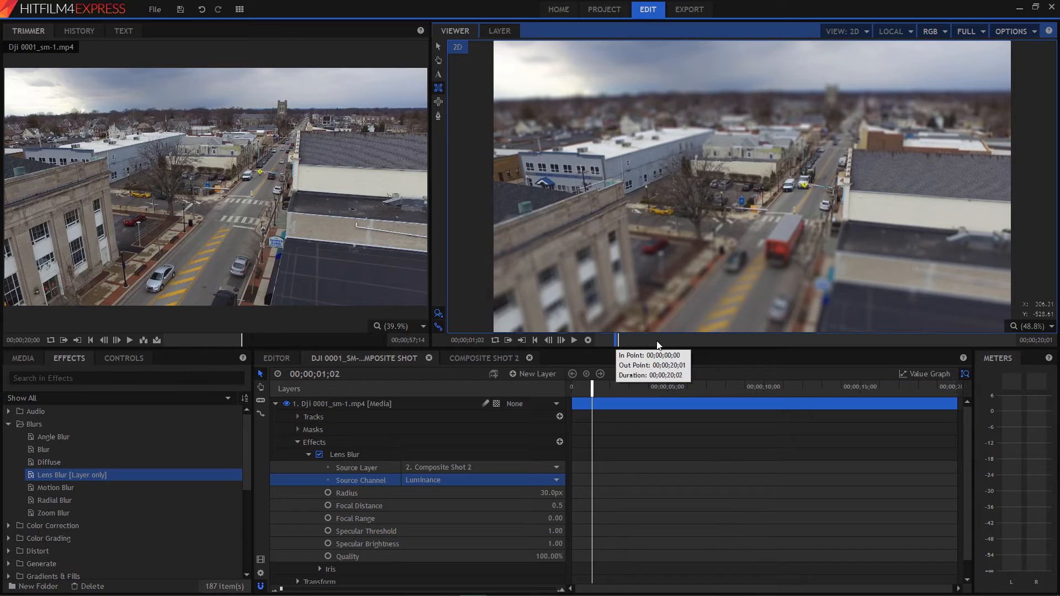
key(Right)
key(Right)
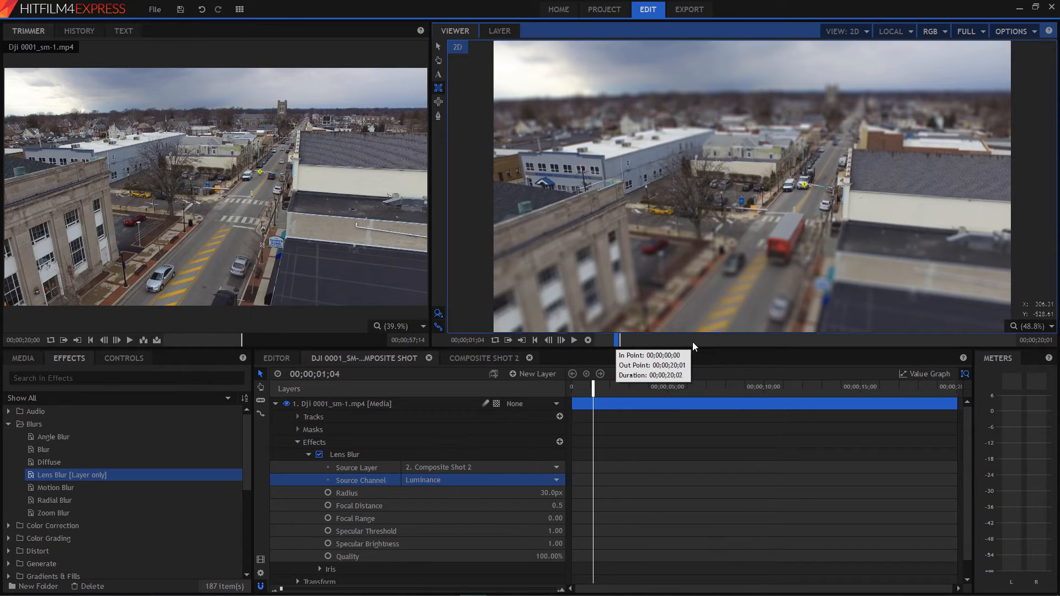
key(Right)
key(Right)
key(Right)
click(589, 387)
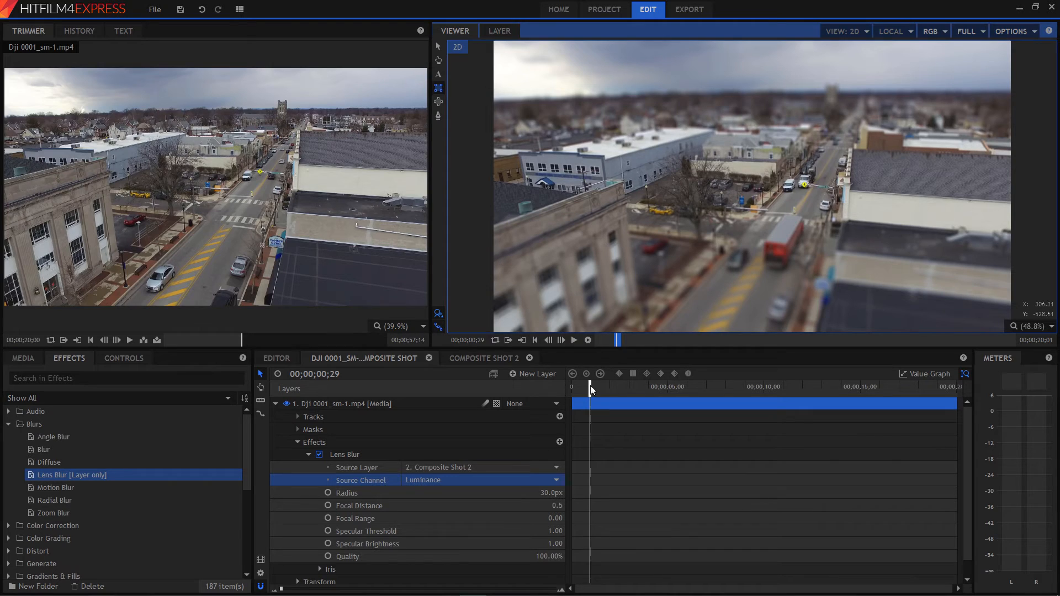
drag(590, 390, 595, 394)
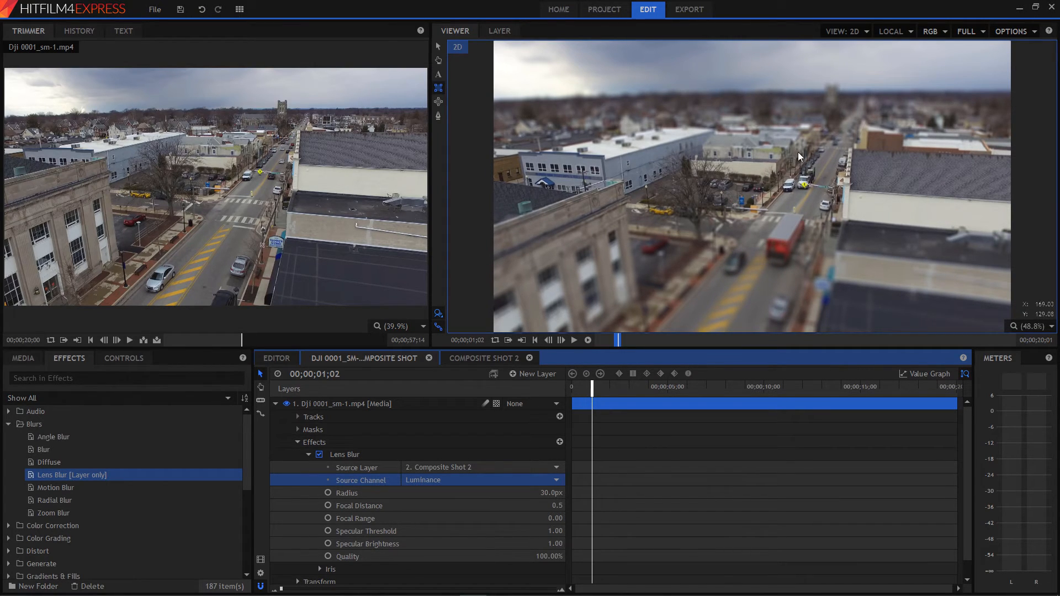
click(275, 403)
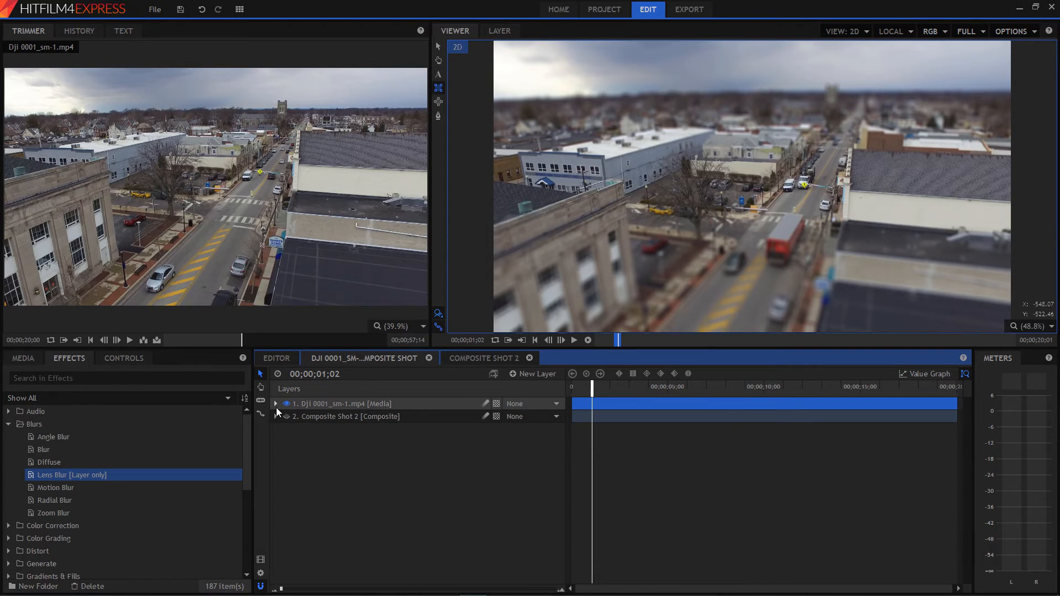
click(275, 404)
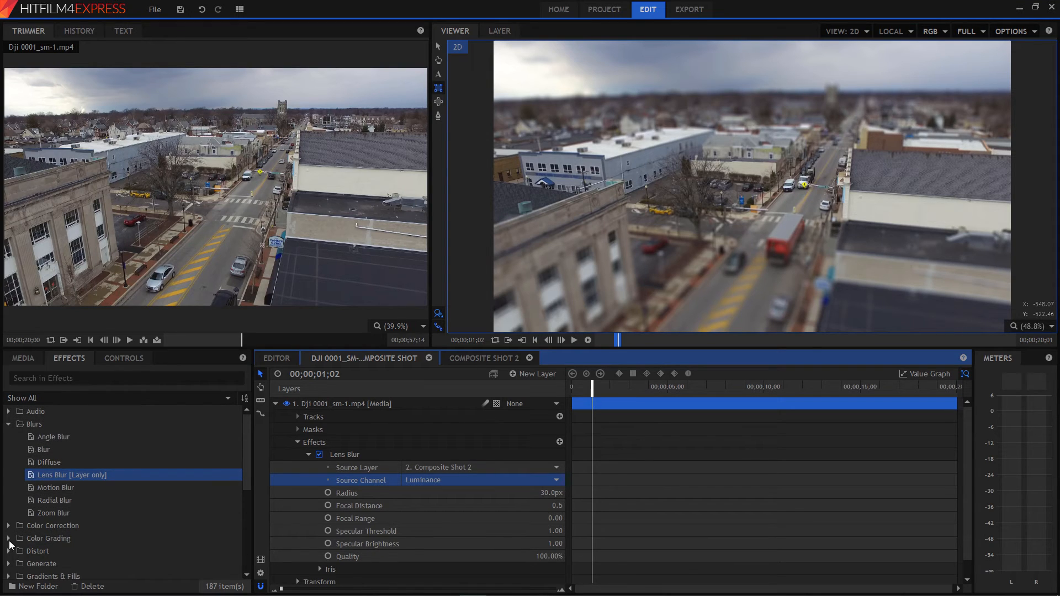
Apply the Brightness & Contrast color correction effect to the DJI 0001_sm-1.mp4 layer.
click(8, 425)
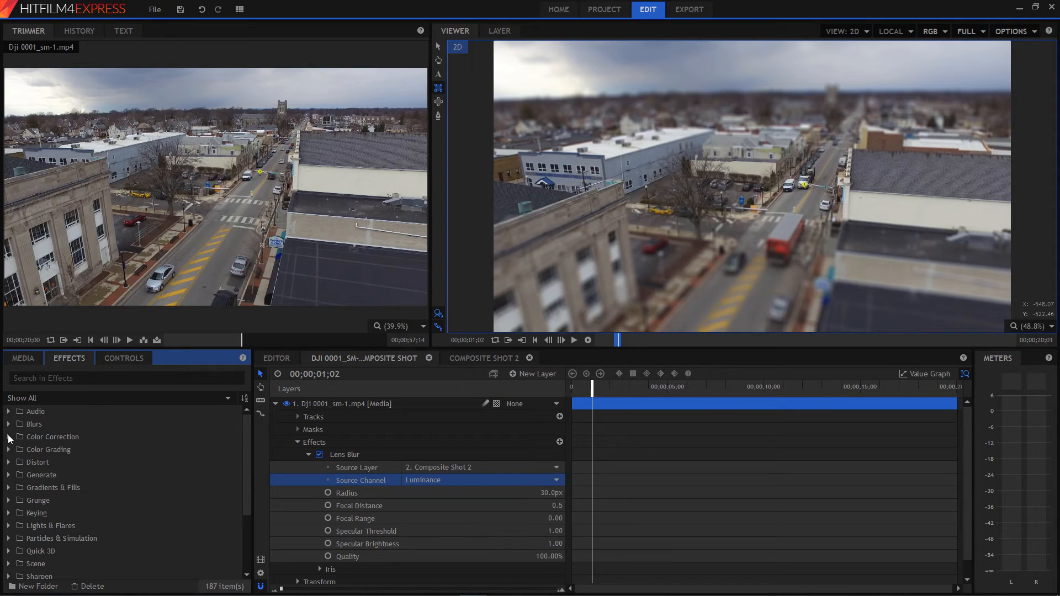
click(9, 437)
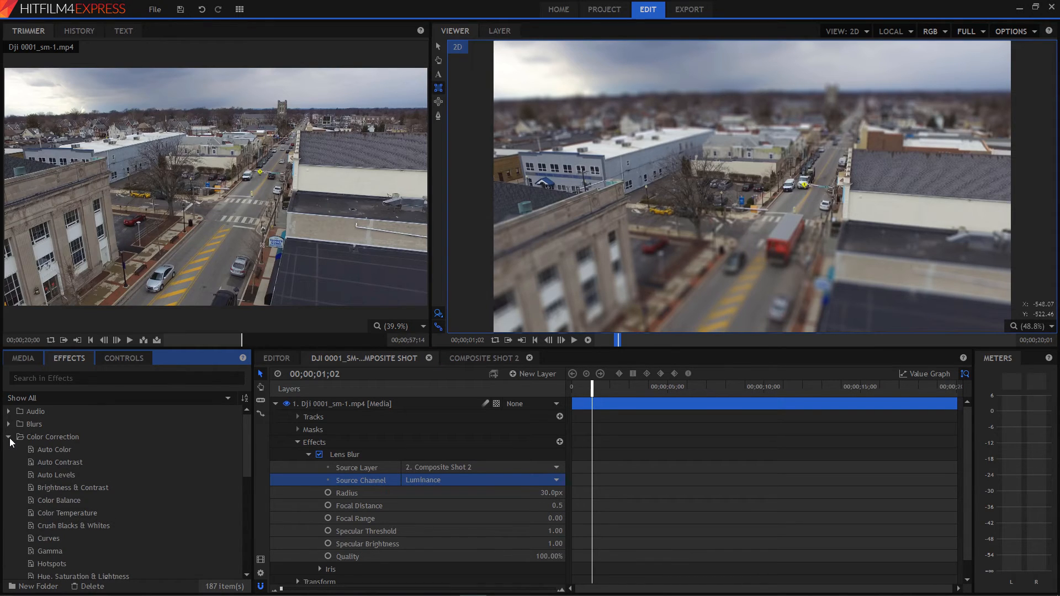
drag(88, 490, 363, 444)
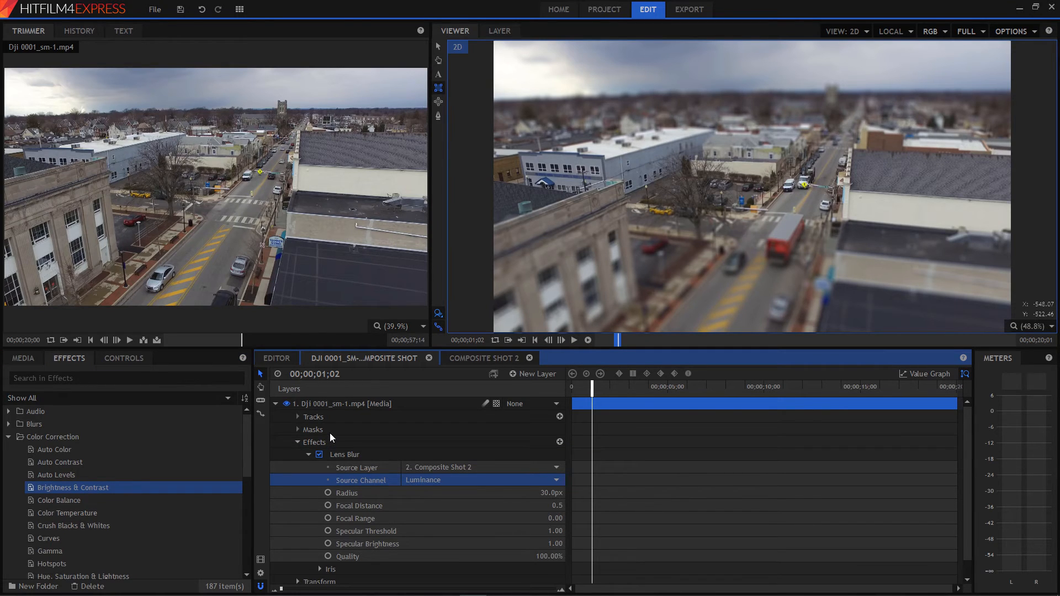
drag(339, 442, 339, 443)
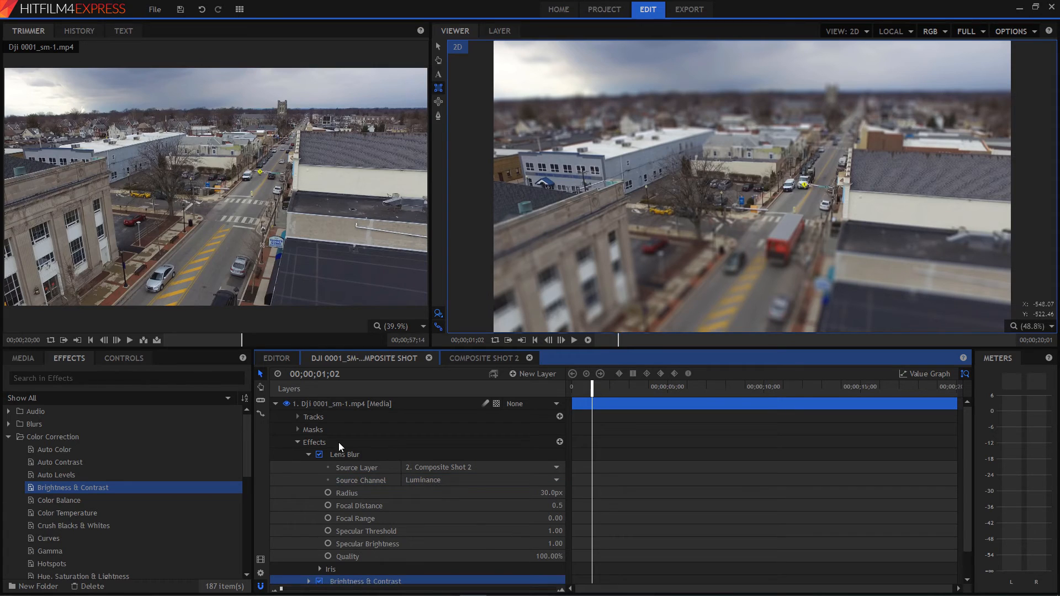
Set the Brightness of the drone clip's Brightness & Contrast effect to -1.0.
scroll(305, 573, down, 1)
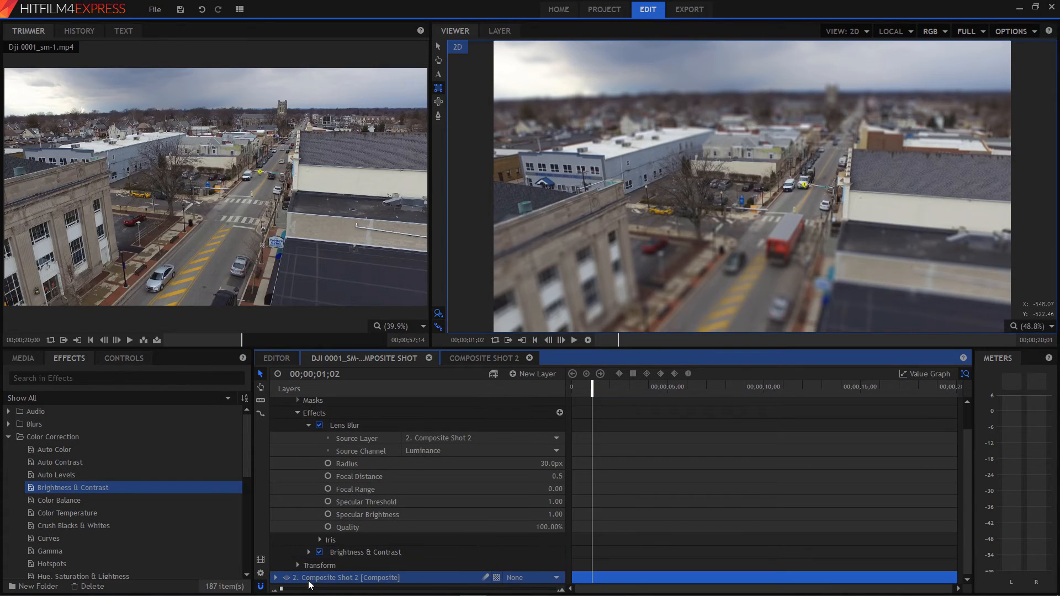
click(309, 552)
scroll(313, 538, down, 1)
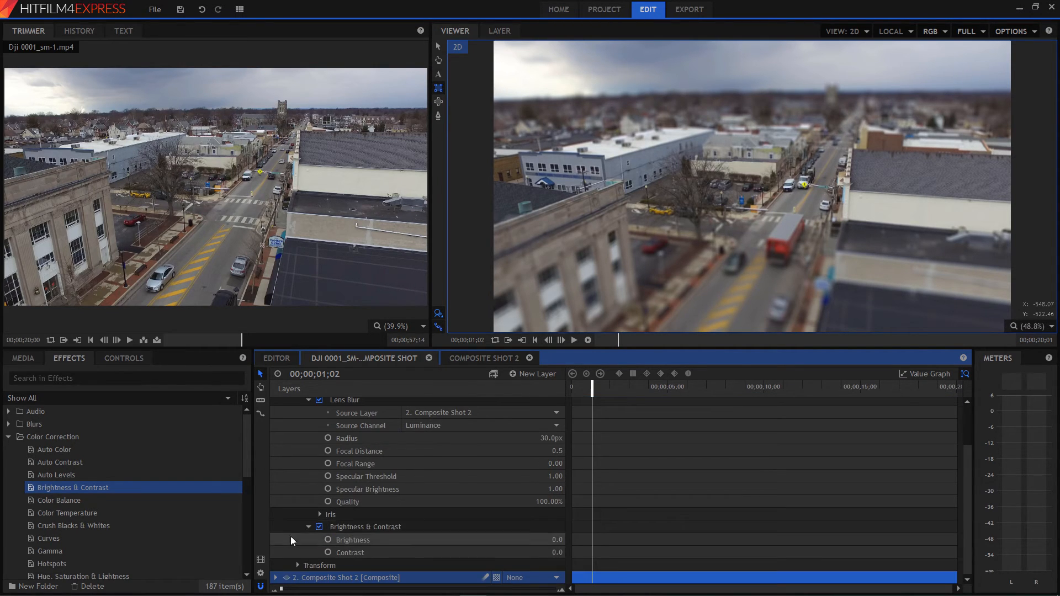
drag(553, 543, 552, 541)
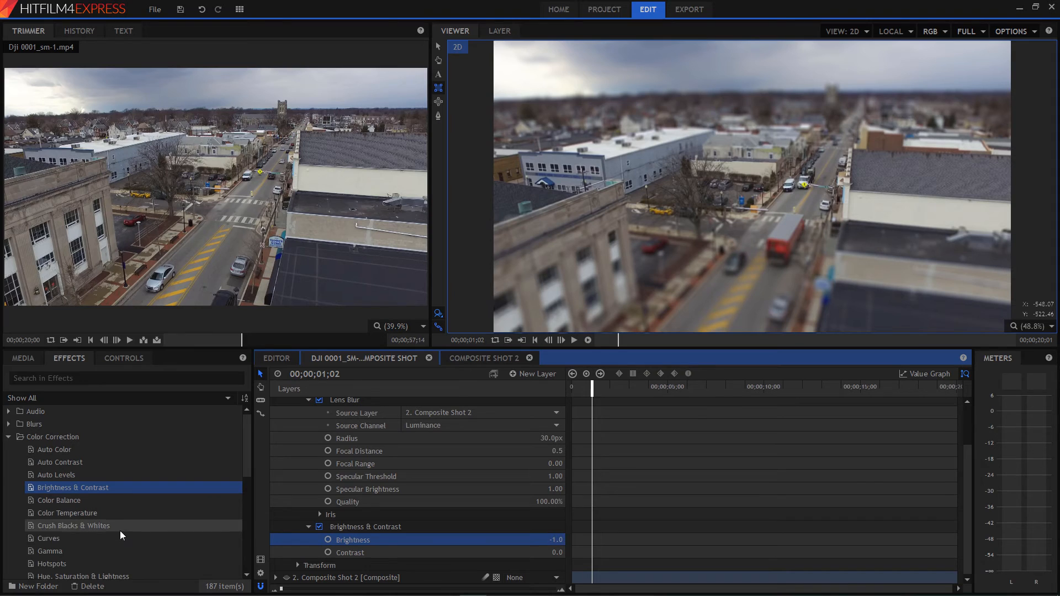
Apply the Hue, Saturation & Lightness effect to the drone clip and set its Master Saturation to 62.0.
click(101, 576)
drag(178, 566, 402, 527)
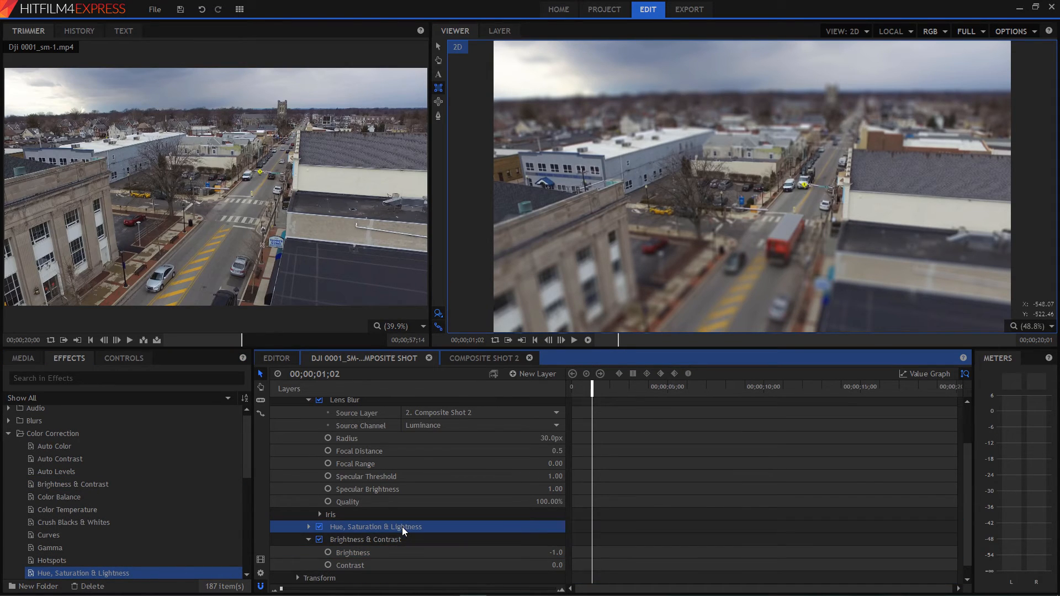
click(309, 527)
scroll(313, 557, down, 4)
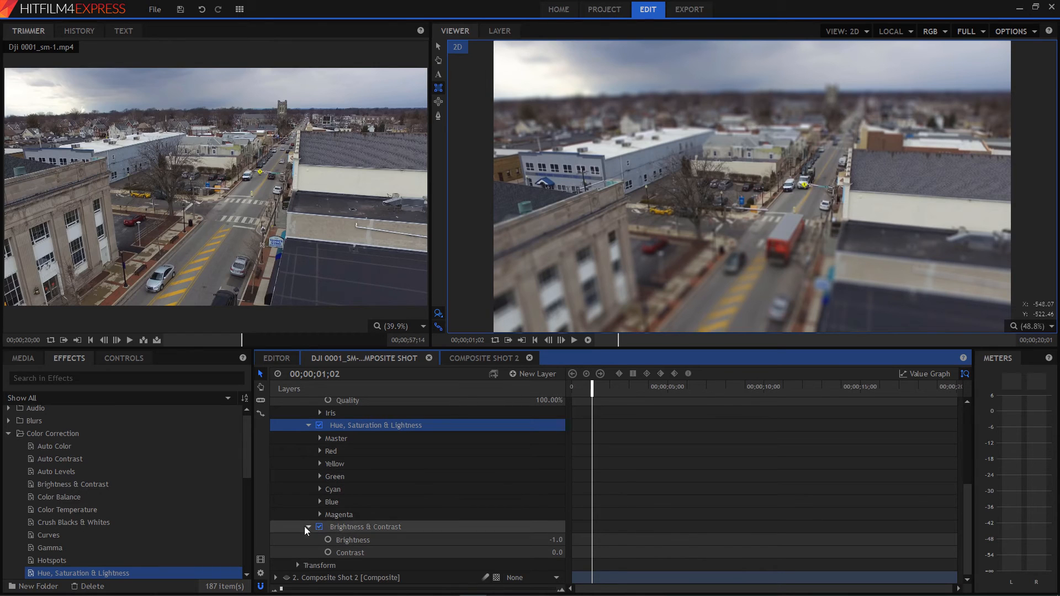
click(320, 438)
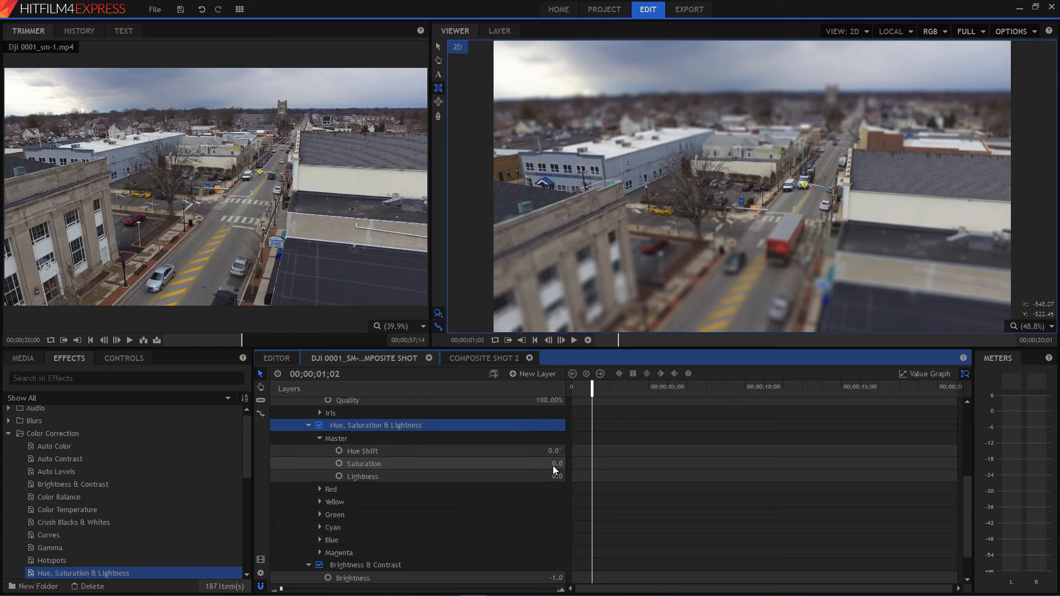
drag(552, 465, 557, 465)
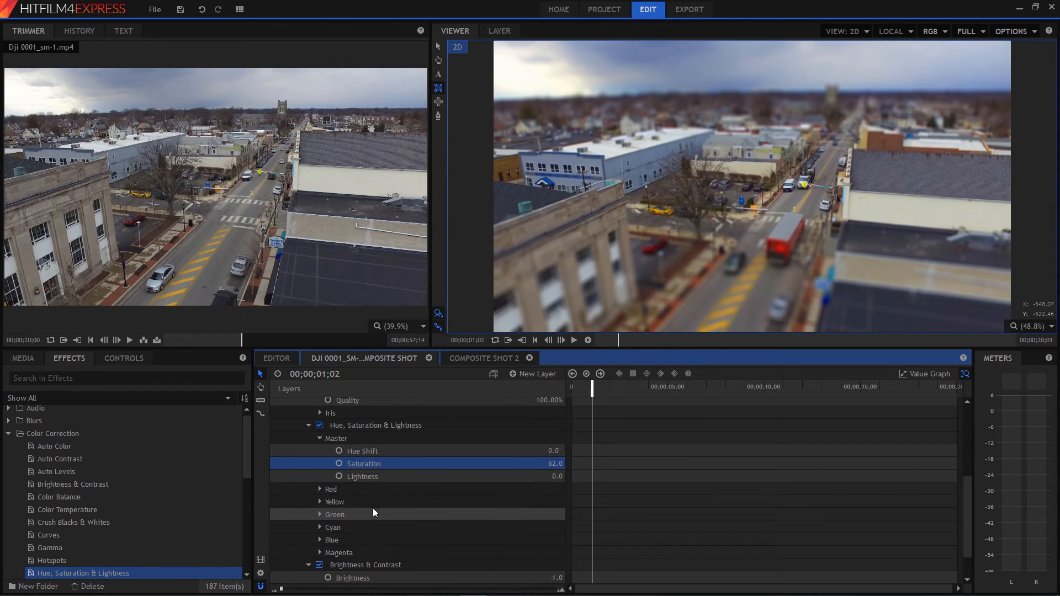
Apply the Color Temperature effect to the drone clip and set its Temperature to 4667°K.
click(72, 509)
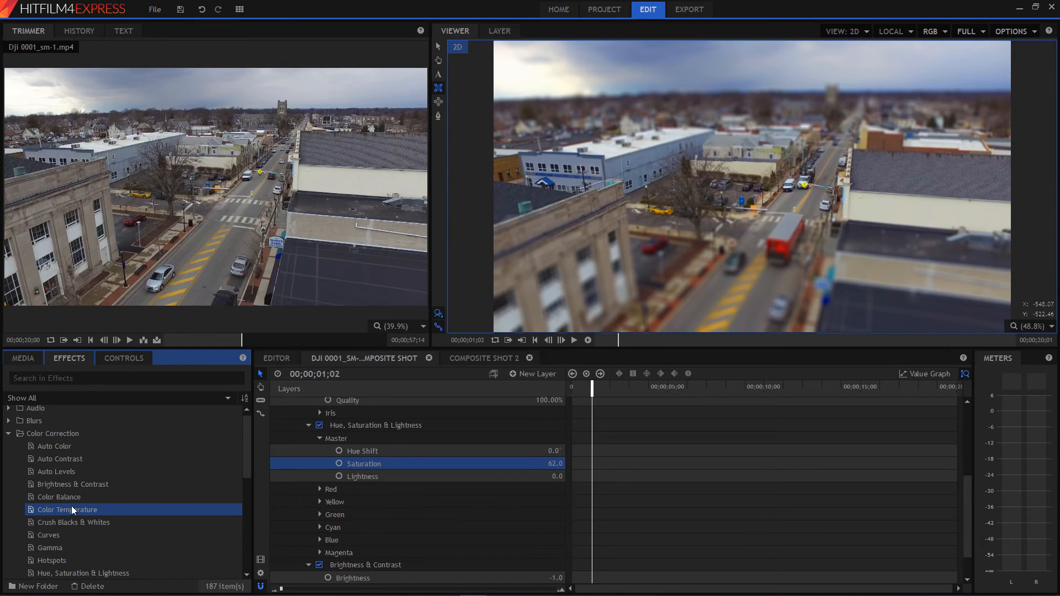
drag(65, 510, 356, 413)
click(308, 423)
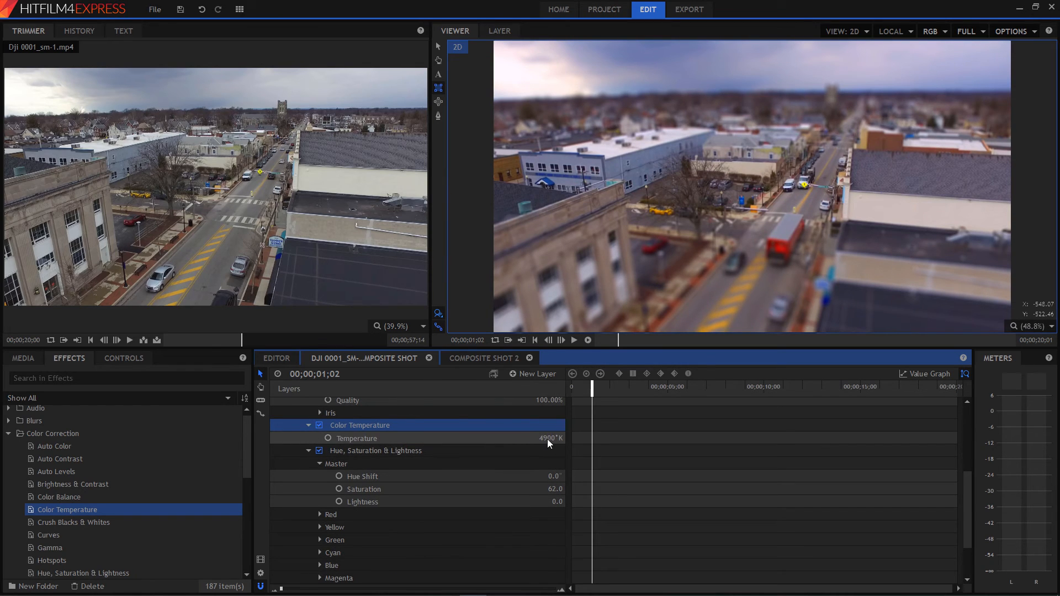
drag(548, 439, 545, 439)
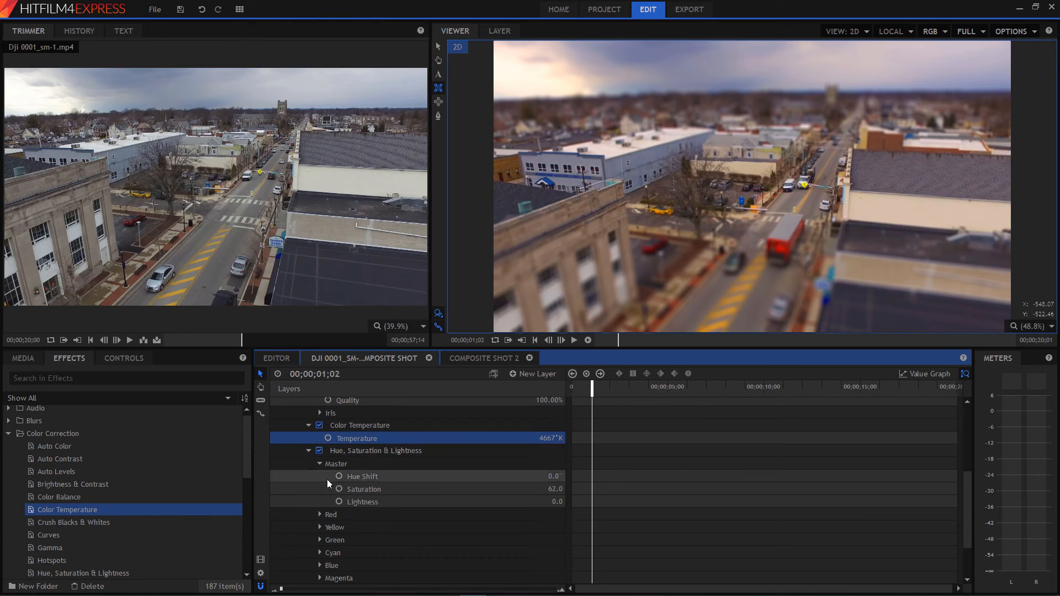
Set the drone clip's Brightness & Contrast effect to a Brightness of 6.0 and a Contrast of 9.0.
click(309, 450)
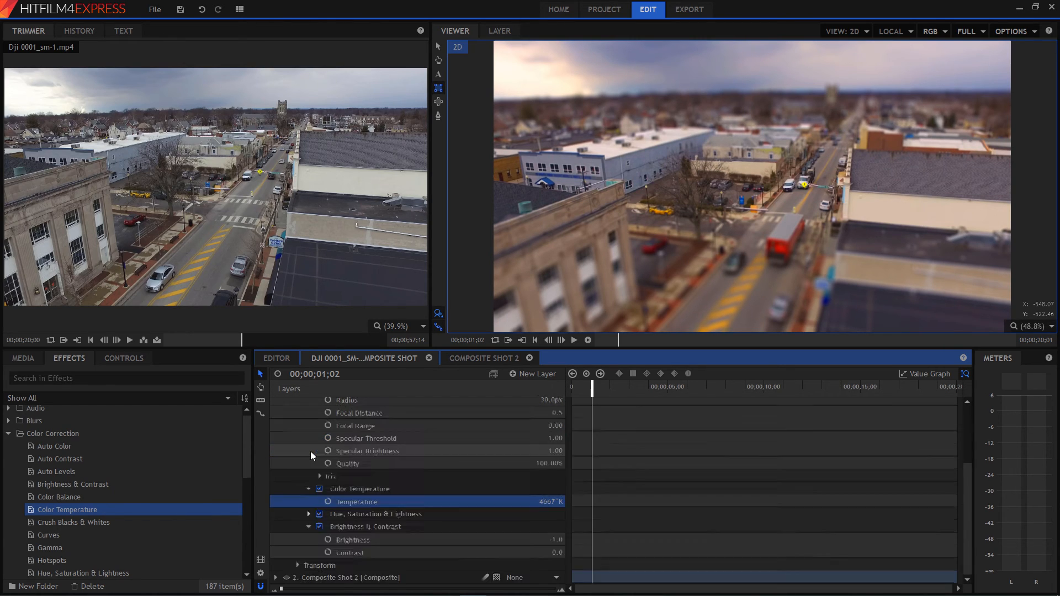
scroll(307, 479, up, 4)
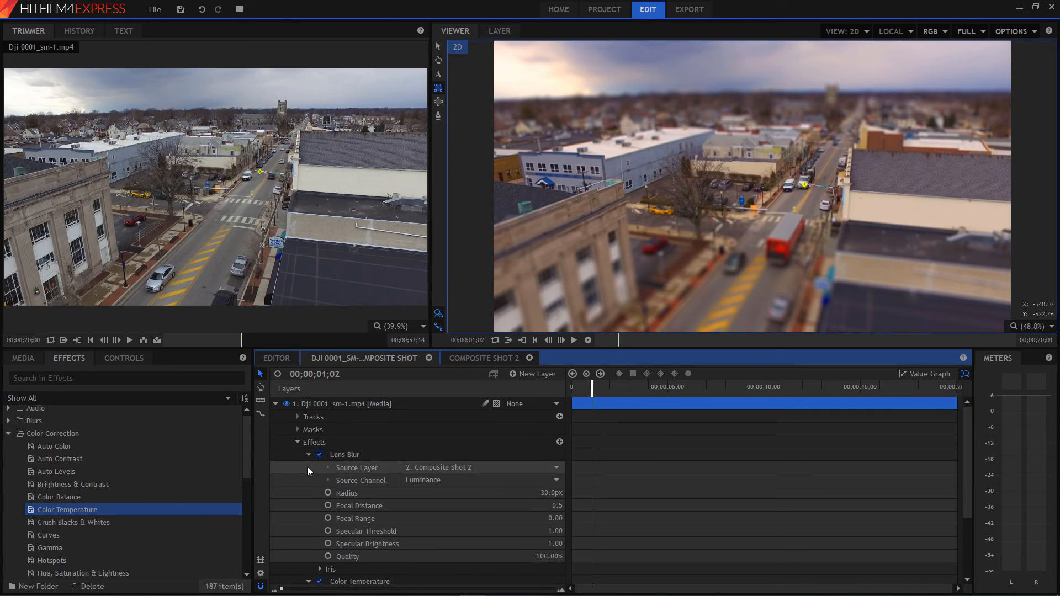
click(297, 442)
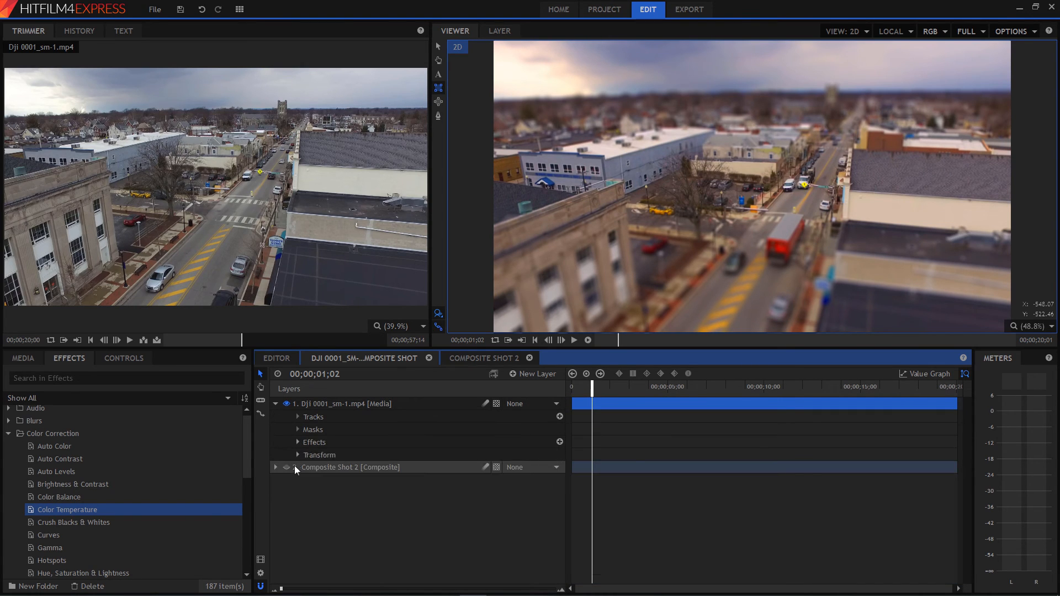
click(294, 444)
click(309, 455)
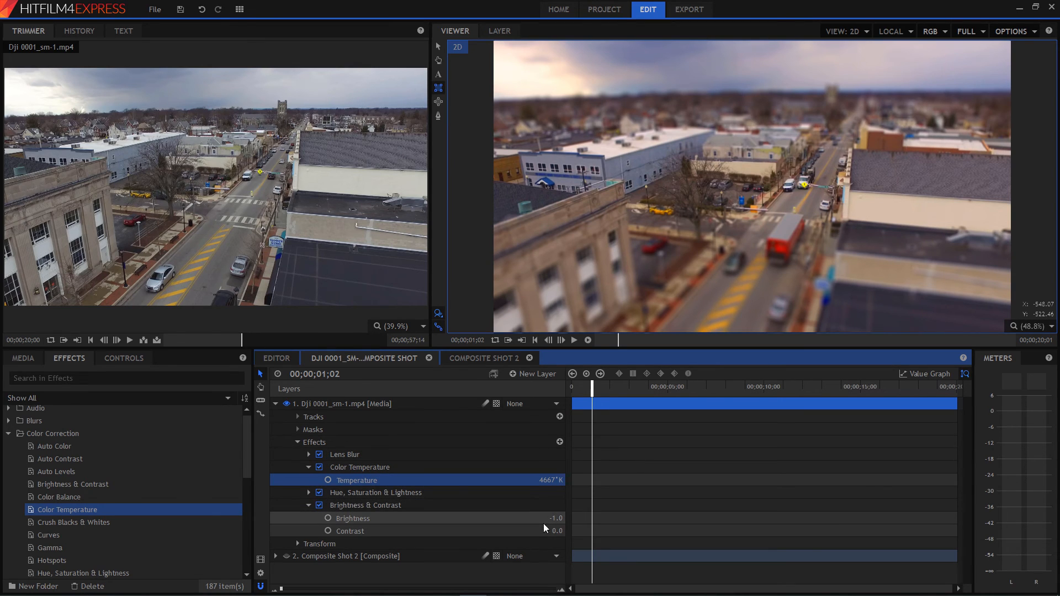
drag(555, 519, 553, 519)
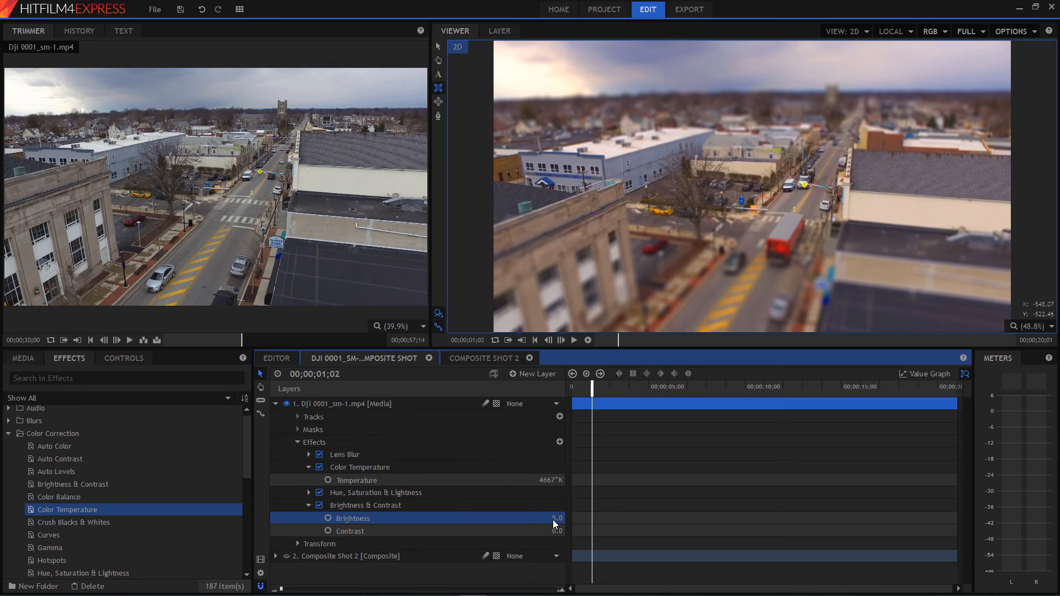
drag(557, 532, 557, 532)
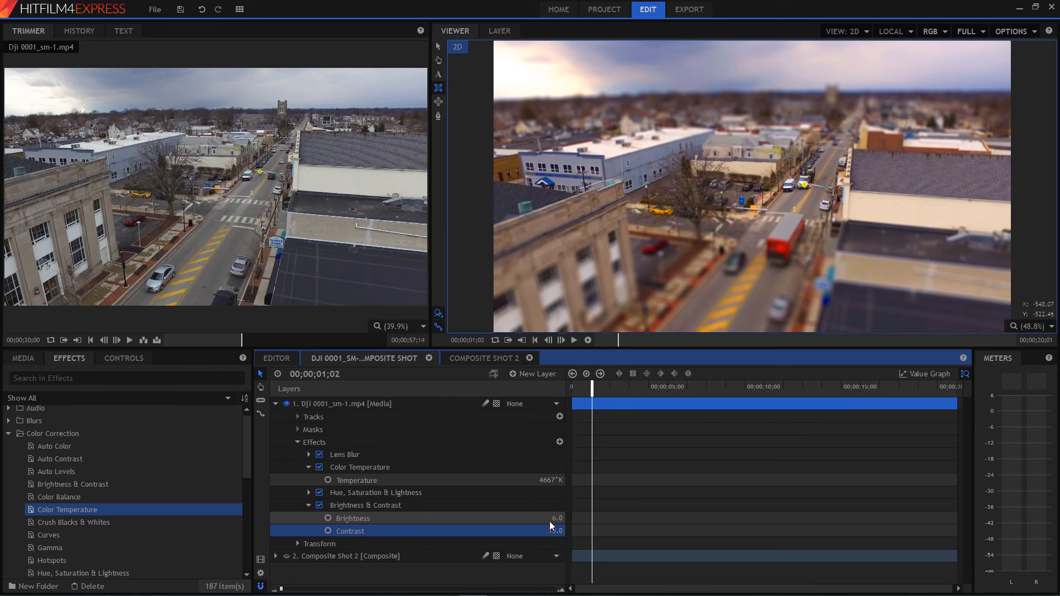
drag(552, 519, 555, 532)
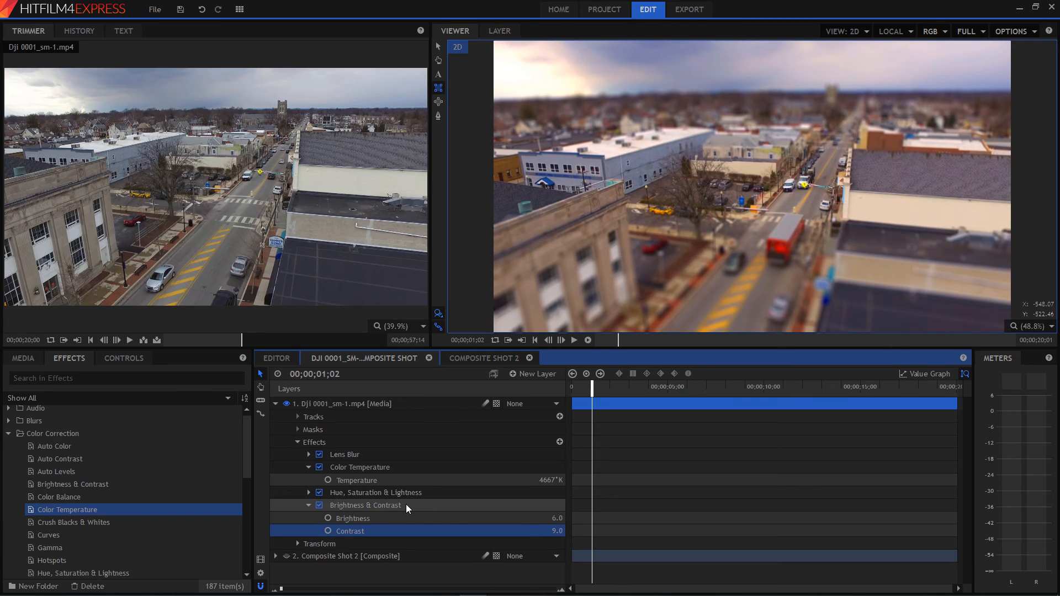
Collapse the Effects group of the DJI 0001_sm-1.mp4 layer, leaving the layer itself expanded.
click(276, 405)
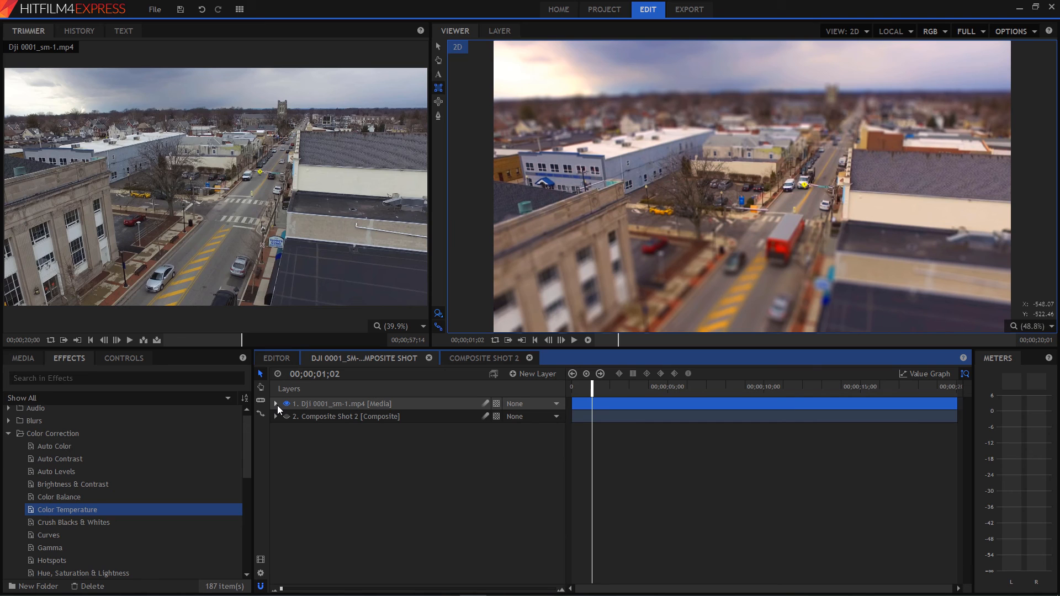
click(276, 404)
click(298, 442)
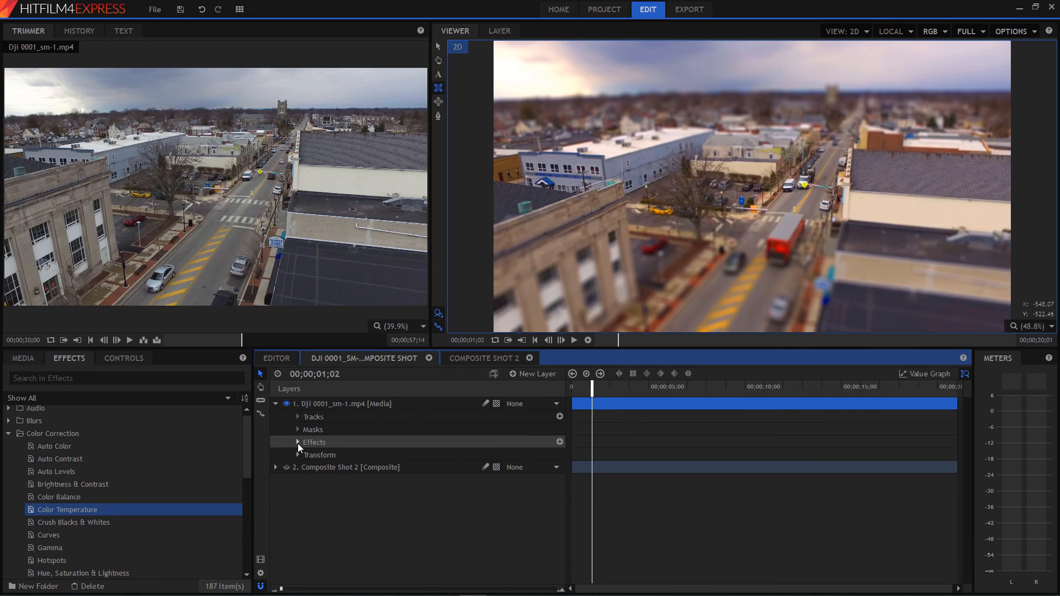